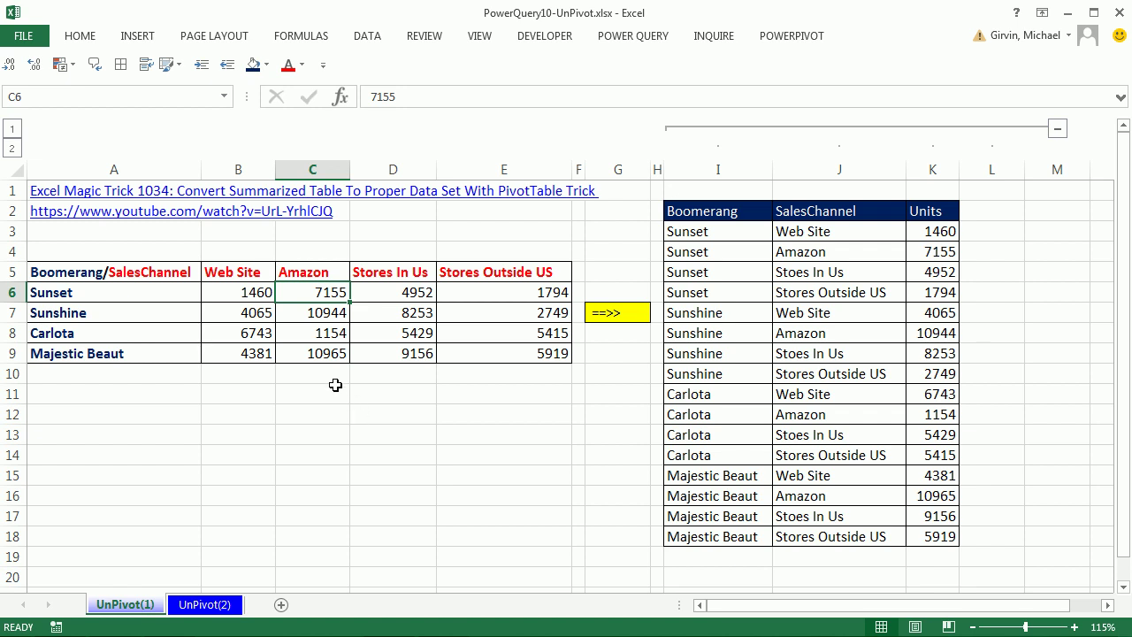
- Examine the boomerang sales cross-tab on UnPivot(1) and the class attendance data on the UnPivot(2) sheet
drag(239, 297, 480, 352)
click(416, 336)
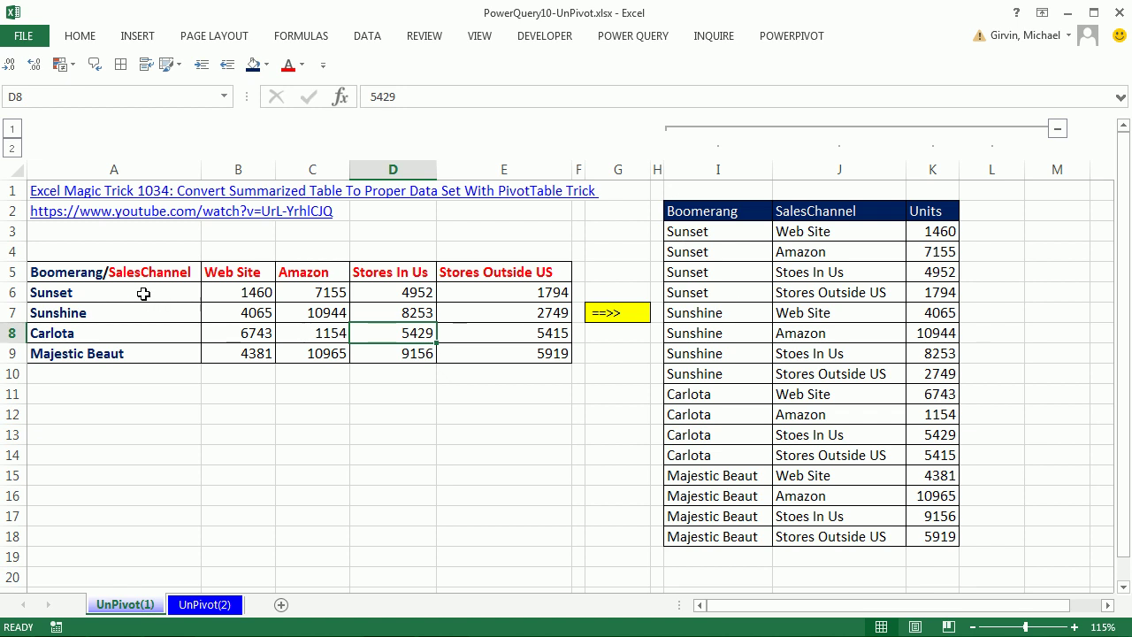
drag(141, 291, 147, 354)
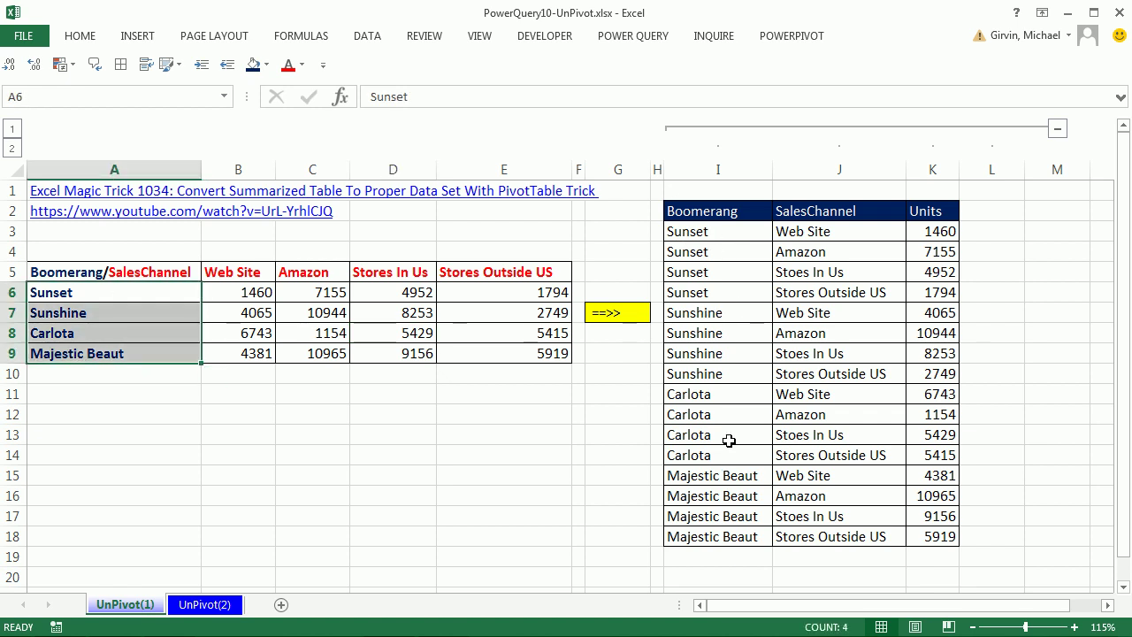
drag(235, 274, 502, 272)
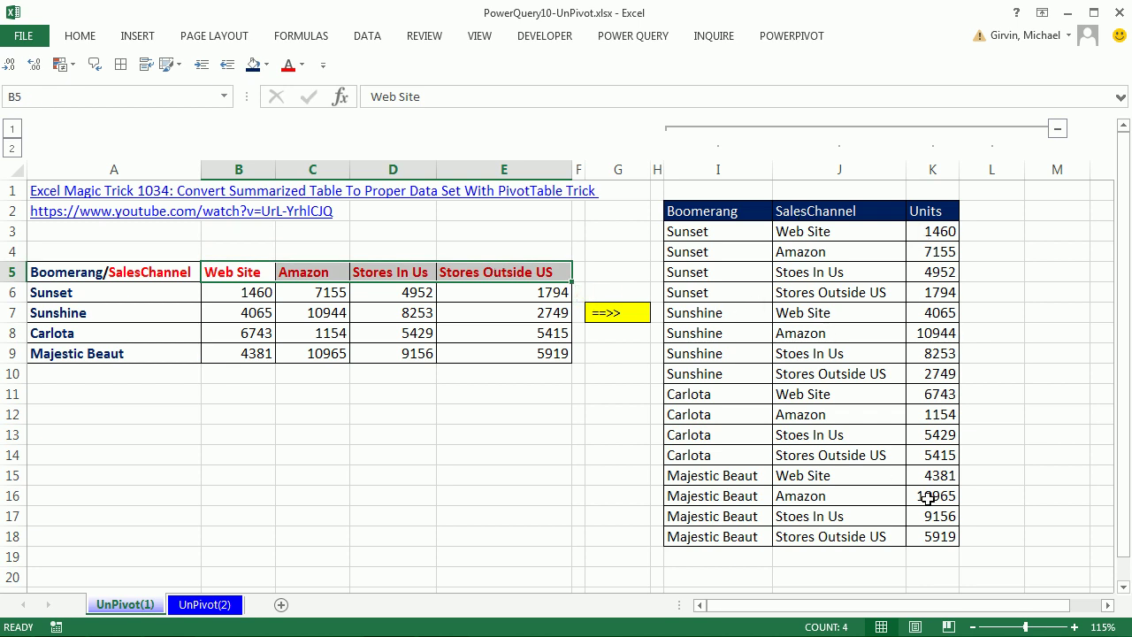
click(196, 607)
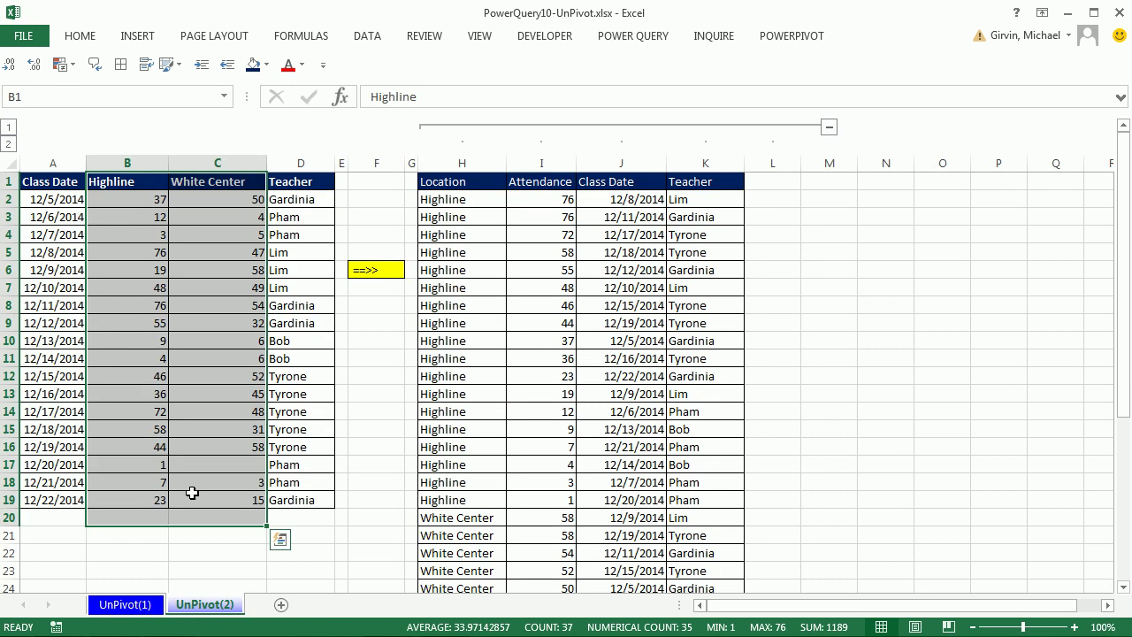
click(58, 202)
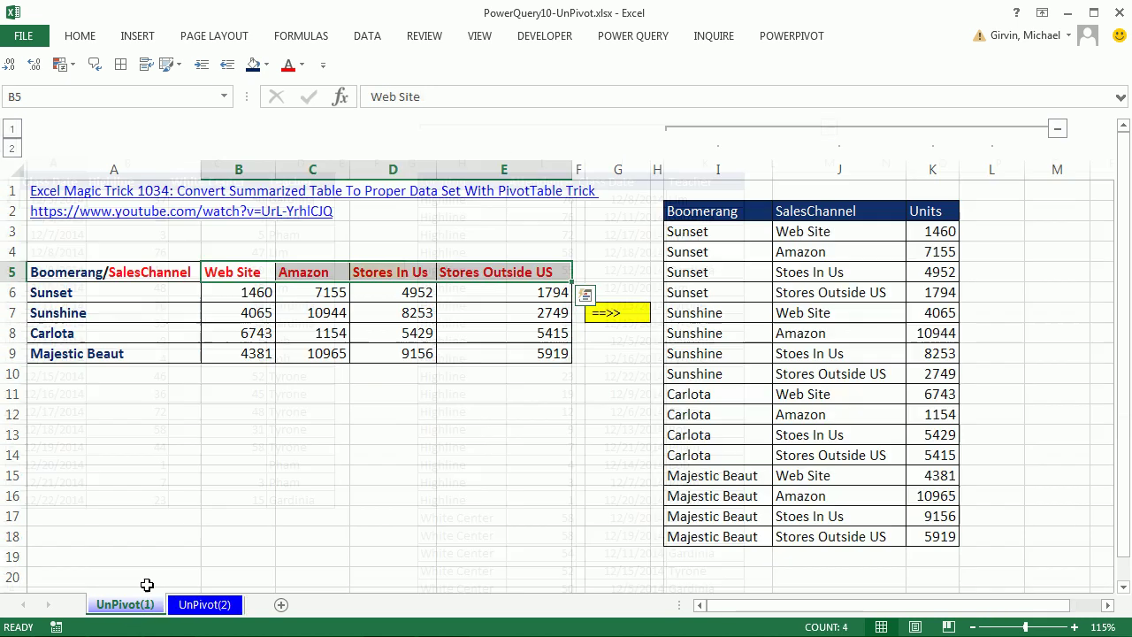
click(126, 607)
click(223, 298)
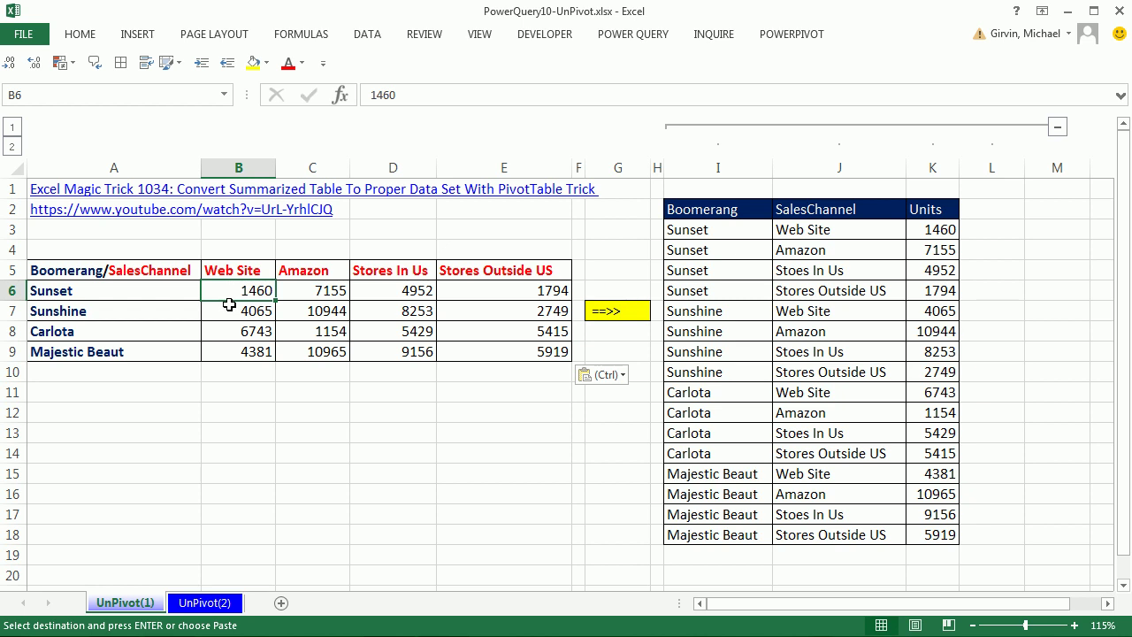
click(633, 34)
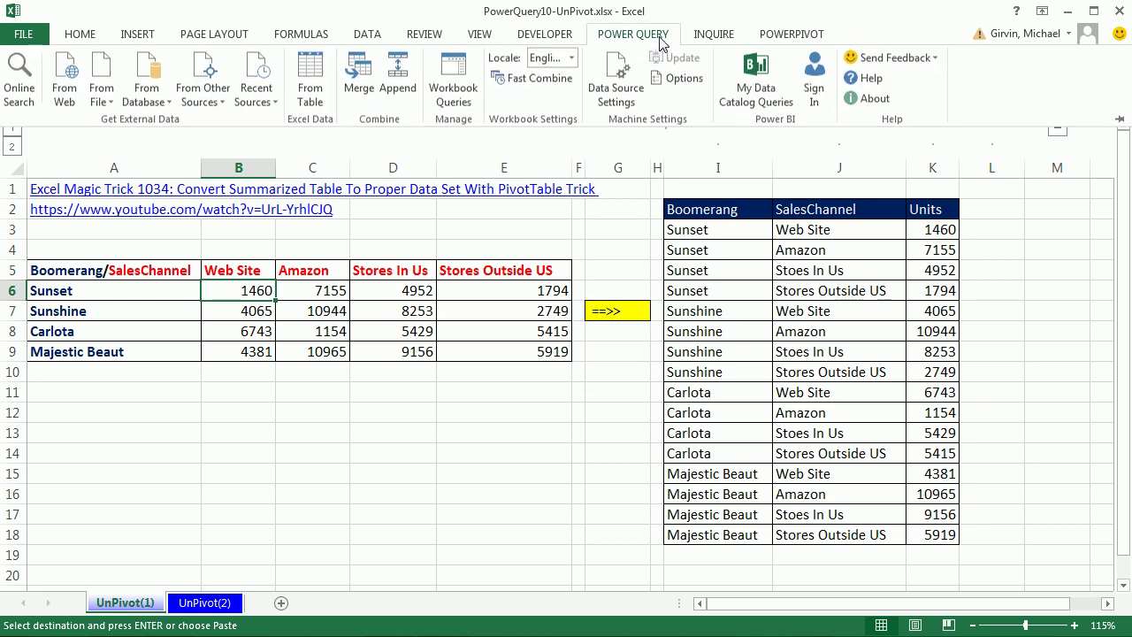
click(314, 93)
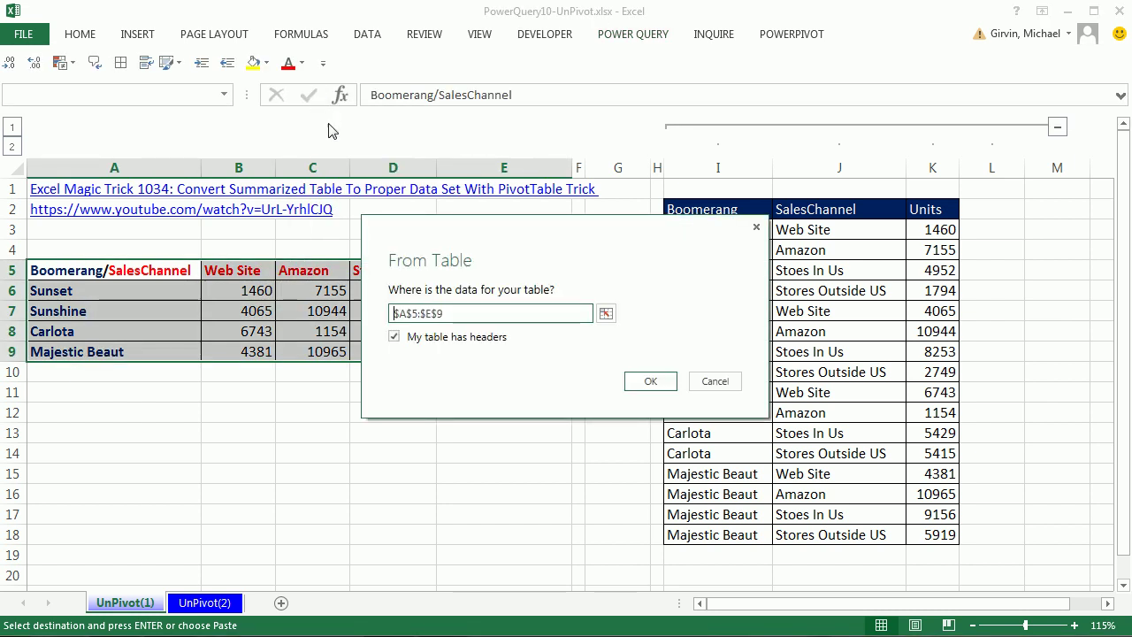
click(714, 381)
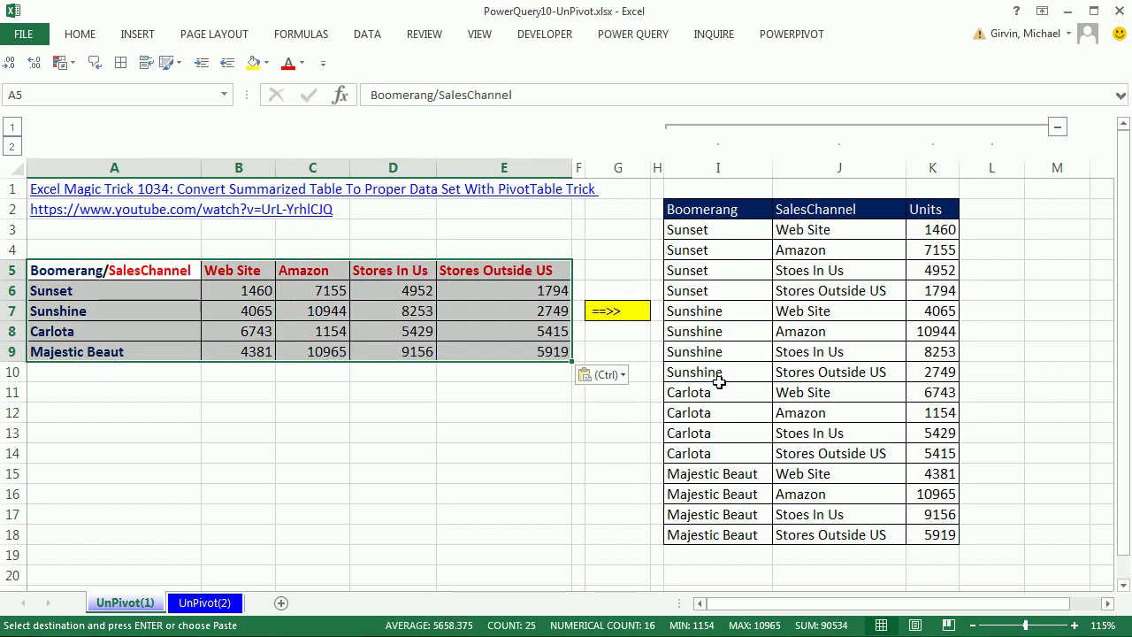
- Turn filtering on and back off for the boomerang sales cross-tab on UnPivot(1)
click(268, 291)
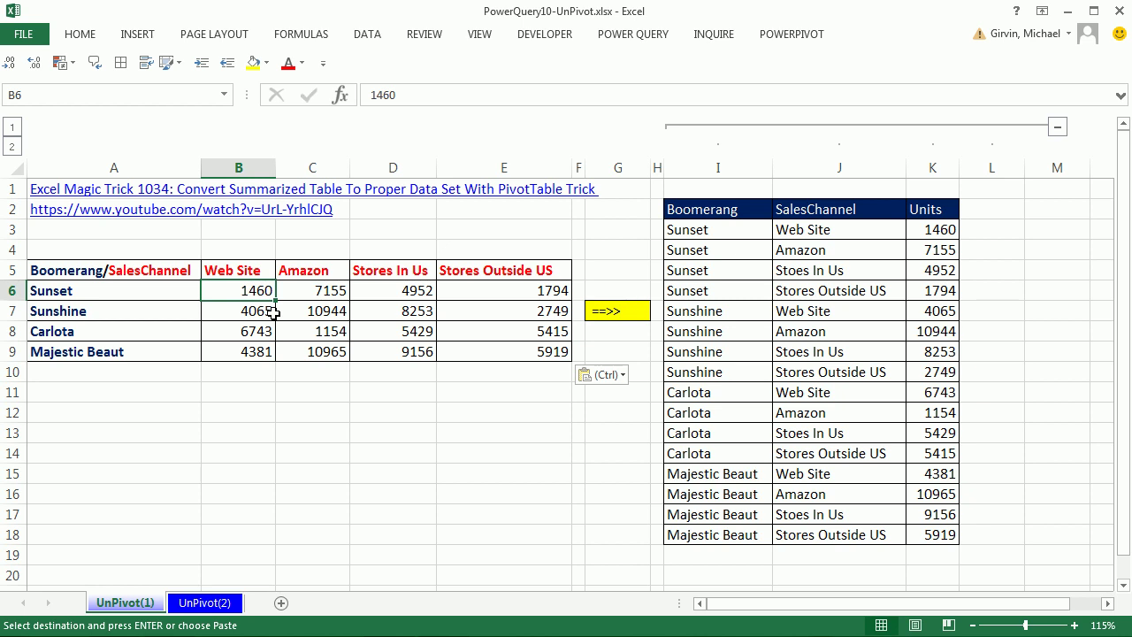
click(367, 35)
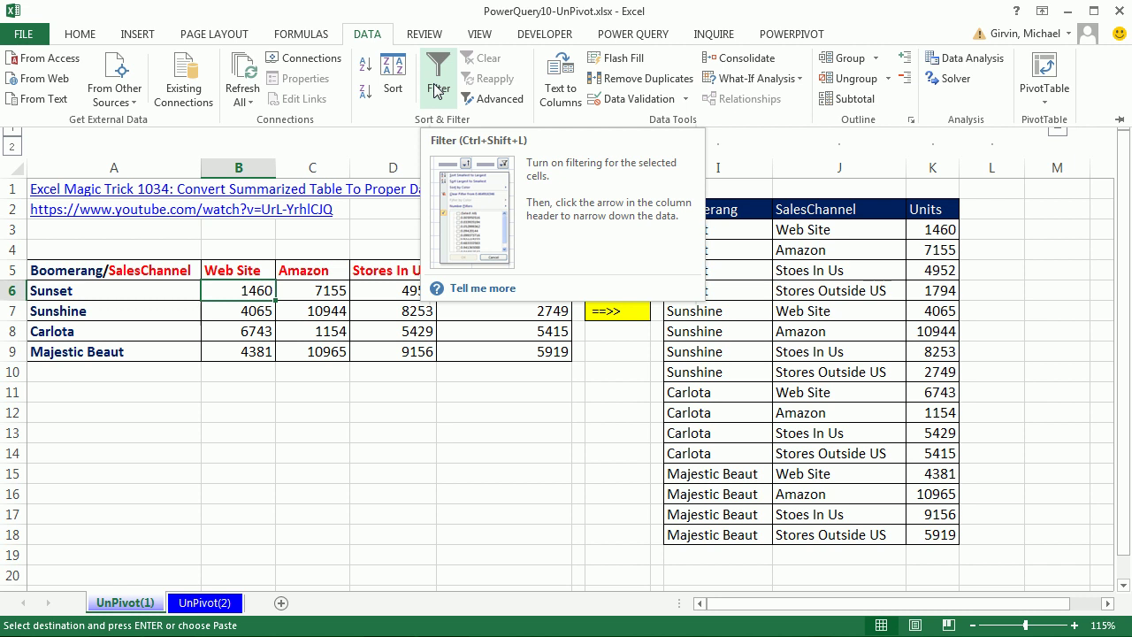
key(Escape)
key(Escape)
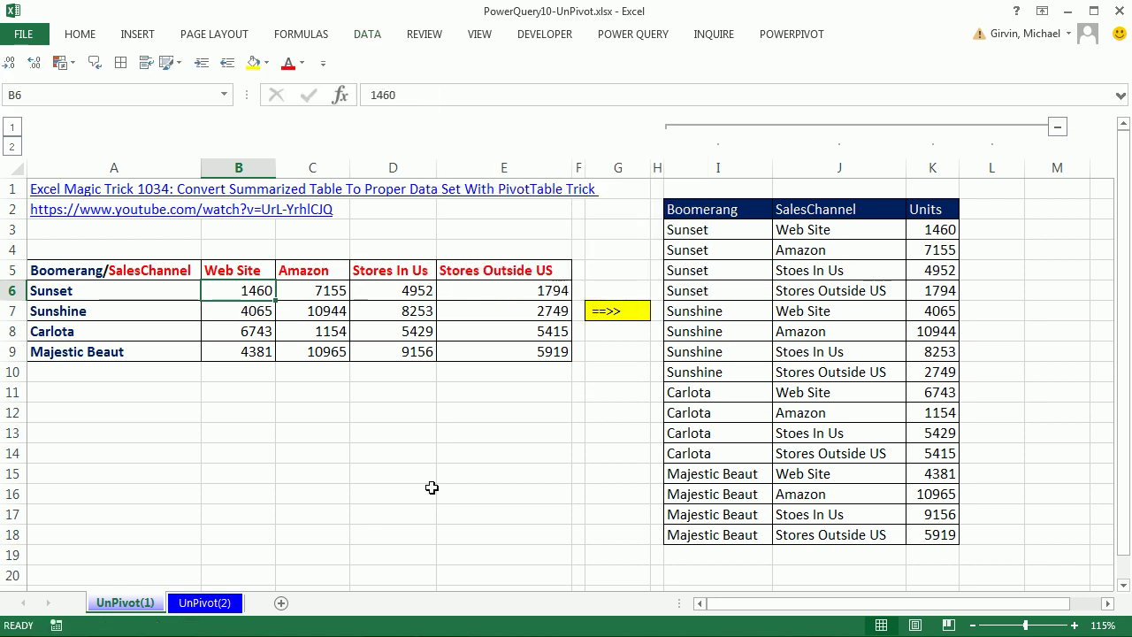
key(ctrl+shift+l)
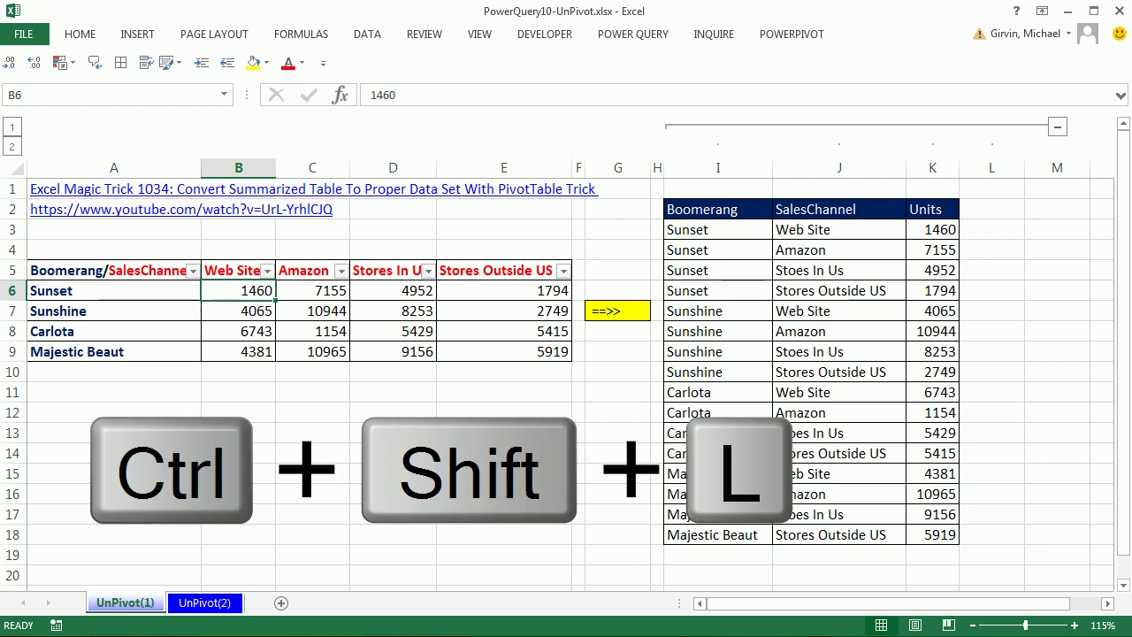
key(ctrl+shift+l)
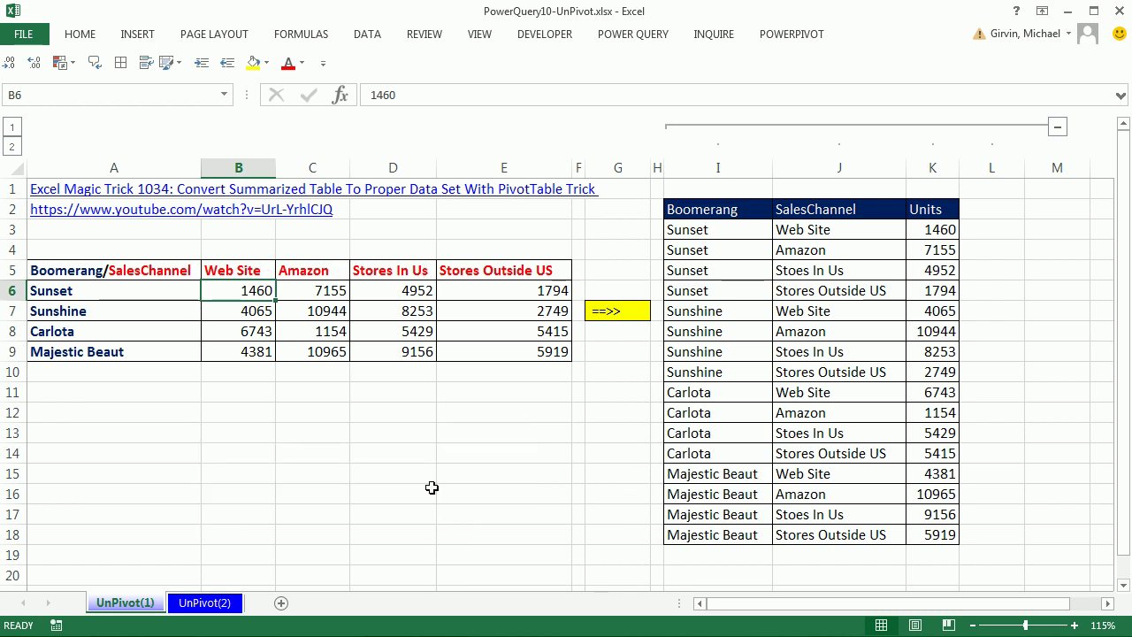
- Load the boomerang sales cross-tab into the Power Query editor and promote its first row to headers
click(655, 40)
click(311, 86)
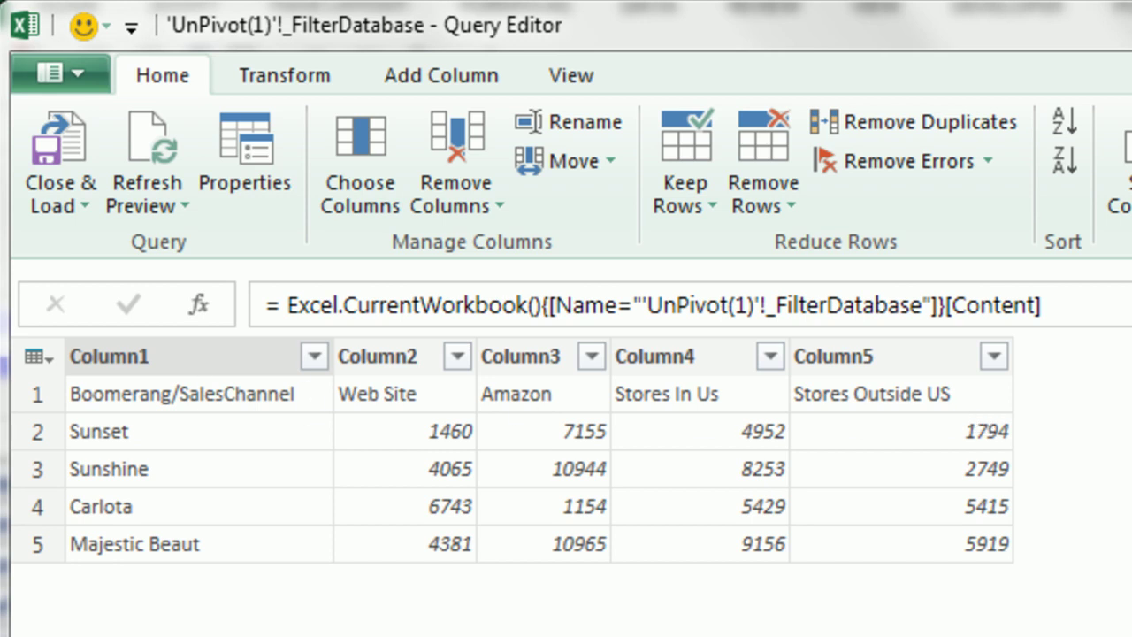
click(35, 356)
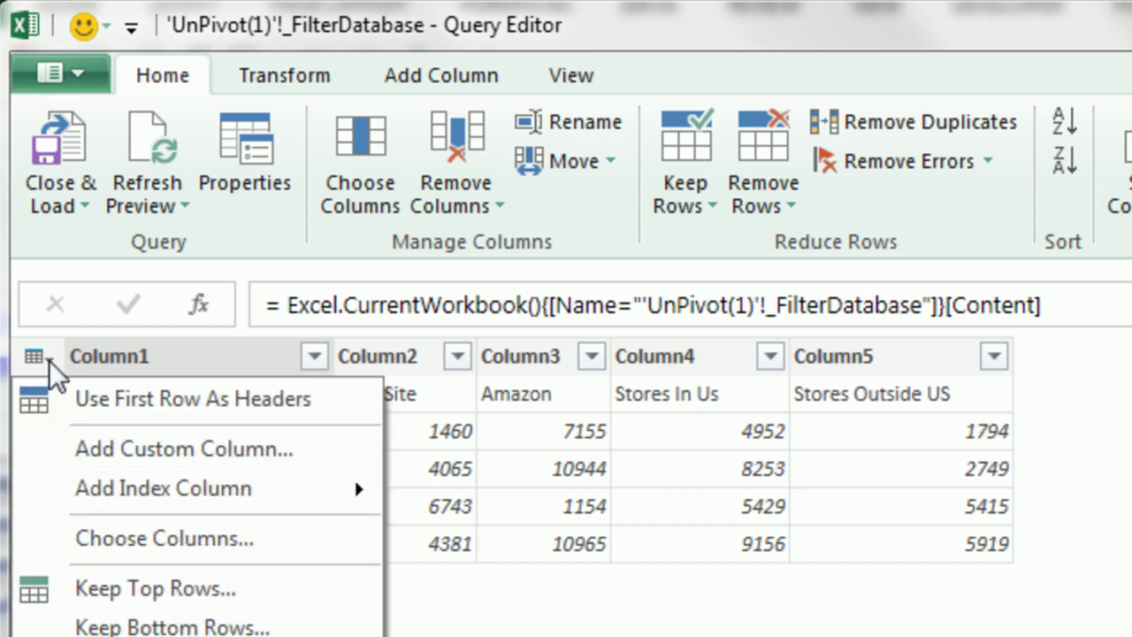
click(78, 403)
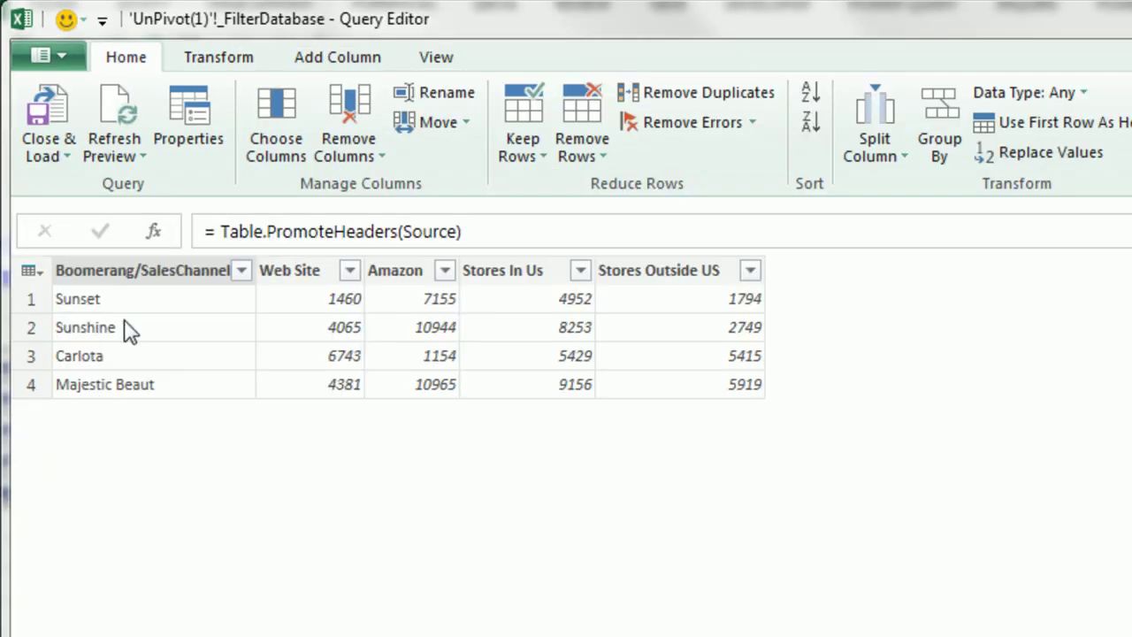
- Unpivot all columns other than Boomerang/SalesChannel
click(289, 272)
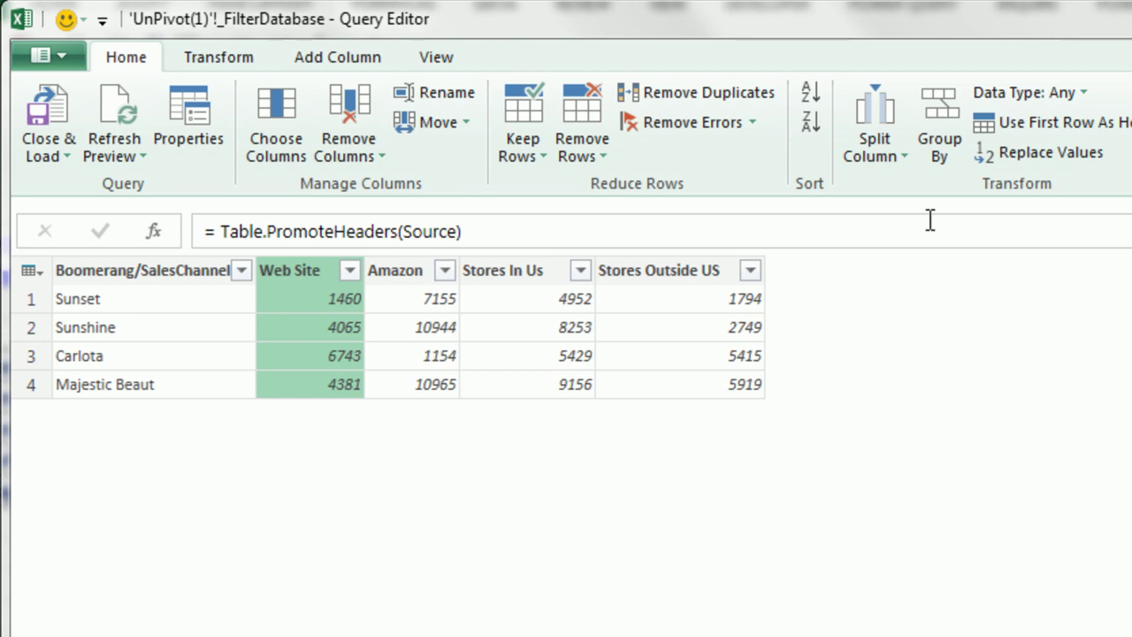
click(161, 270)
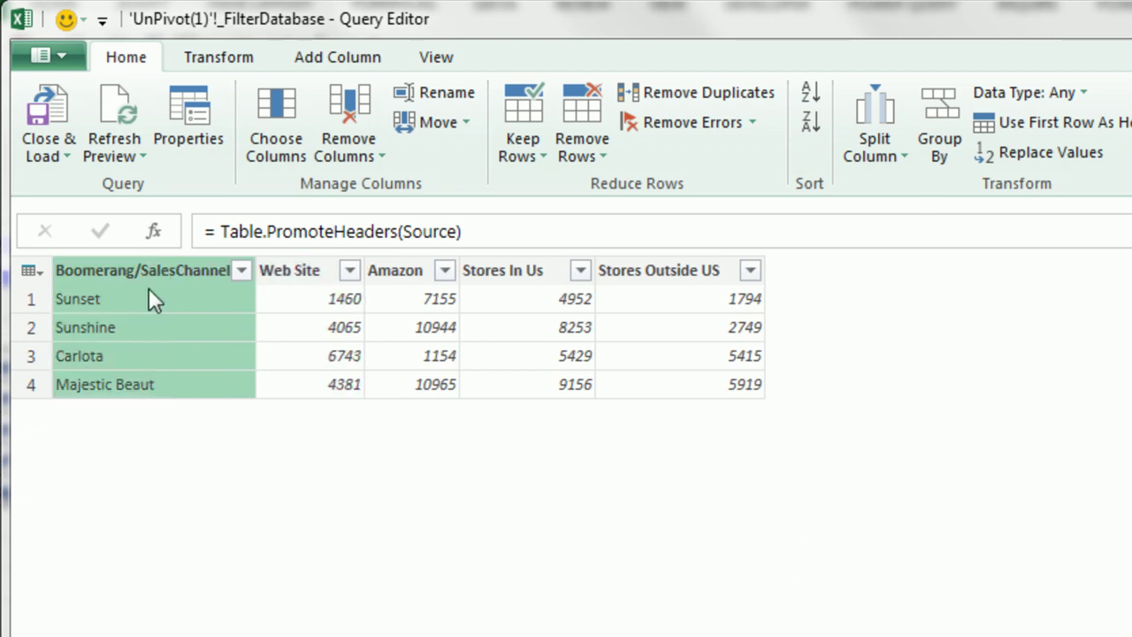
click(205, 60)
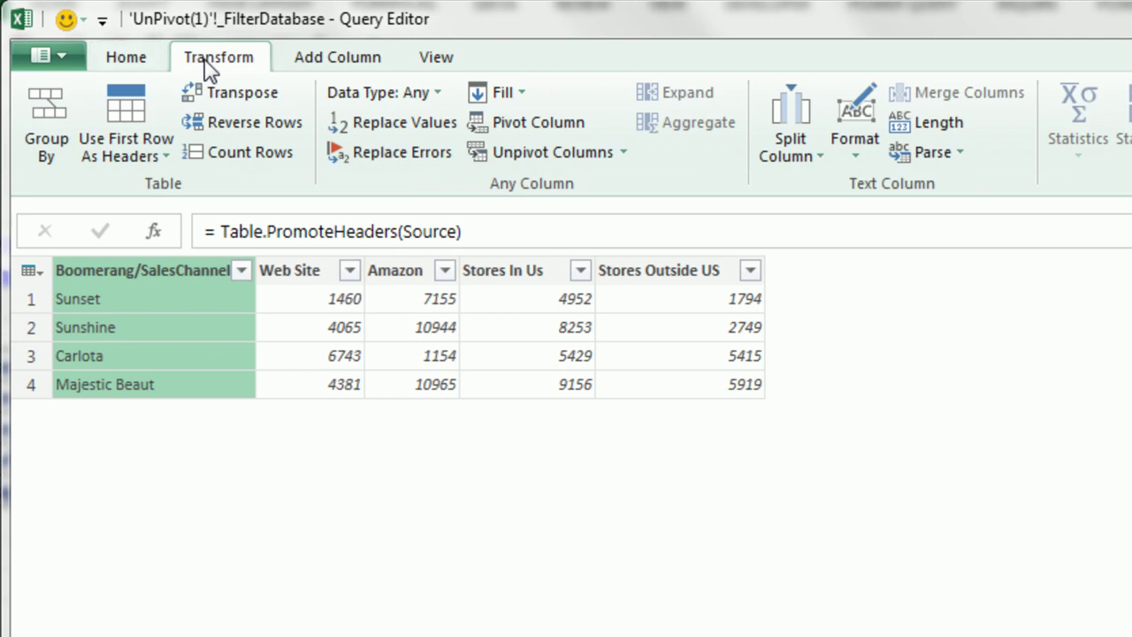
click(623, 155)
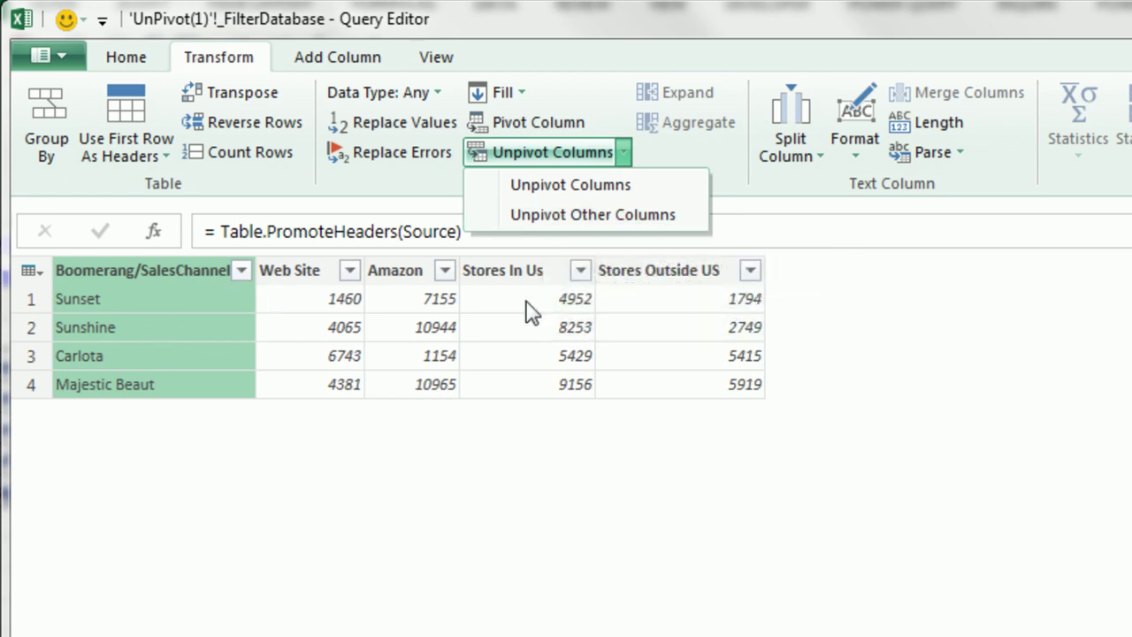
click(550, 223)
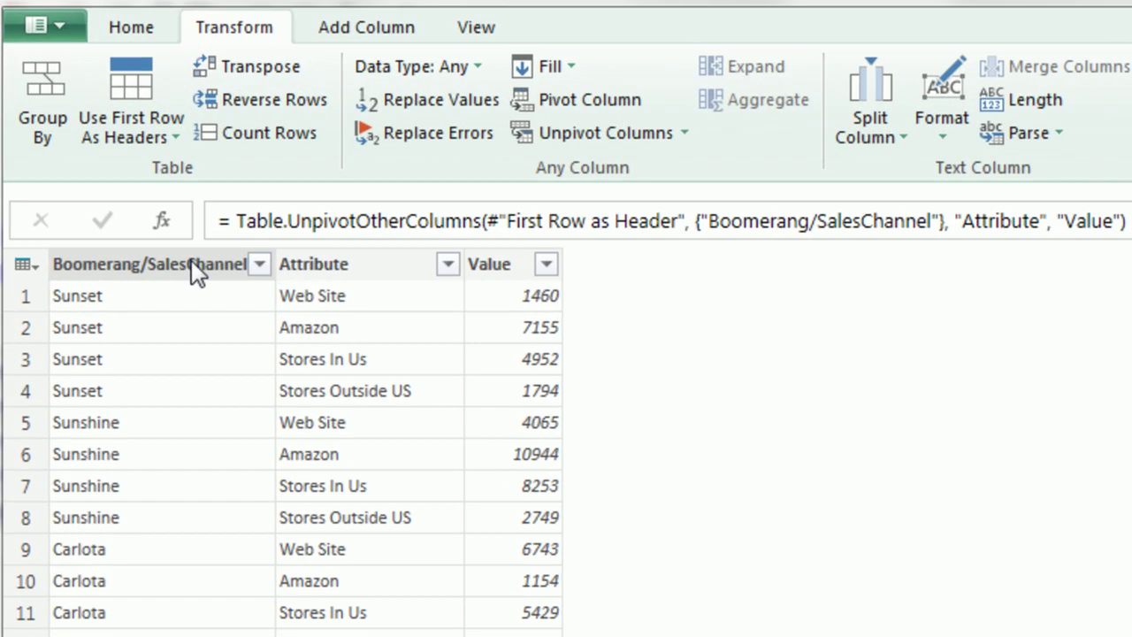
- Rename the three query columns, in order, as Boomerang, SalesChannel and Units
double_click(106, 185)
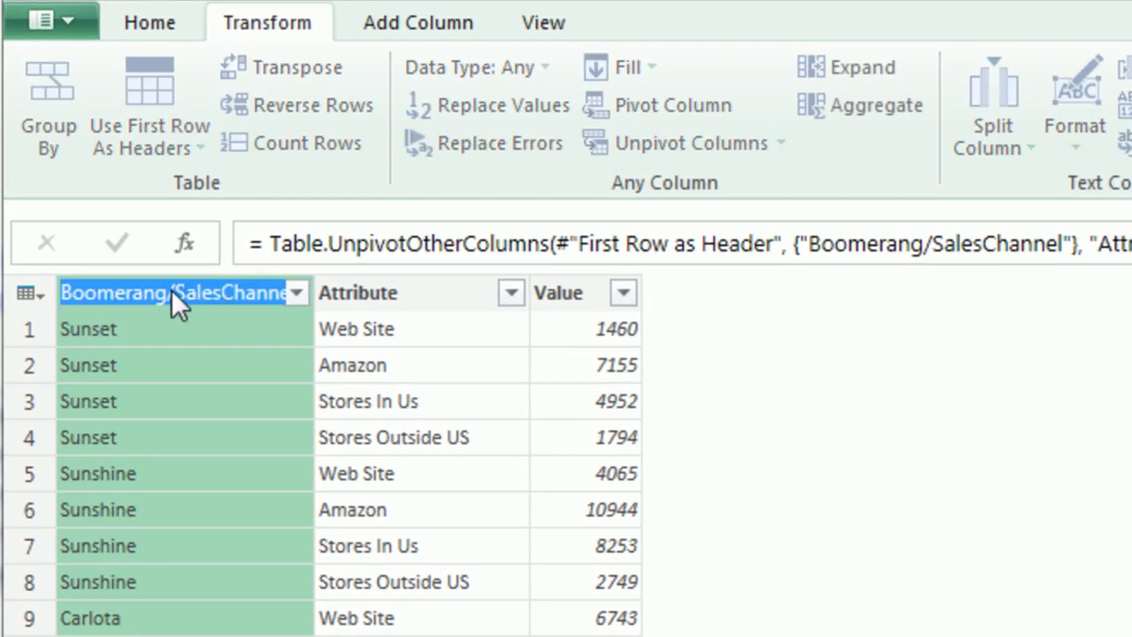
drag(170, 289, 327, 305)
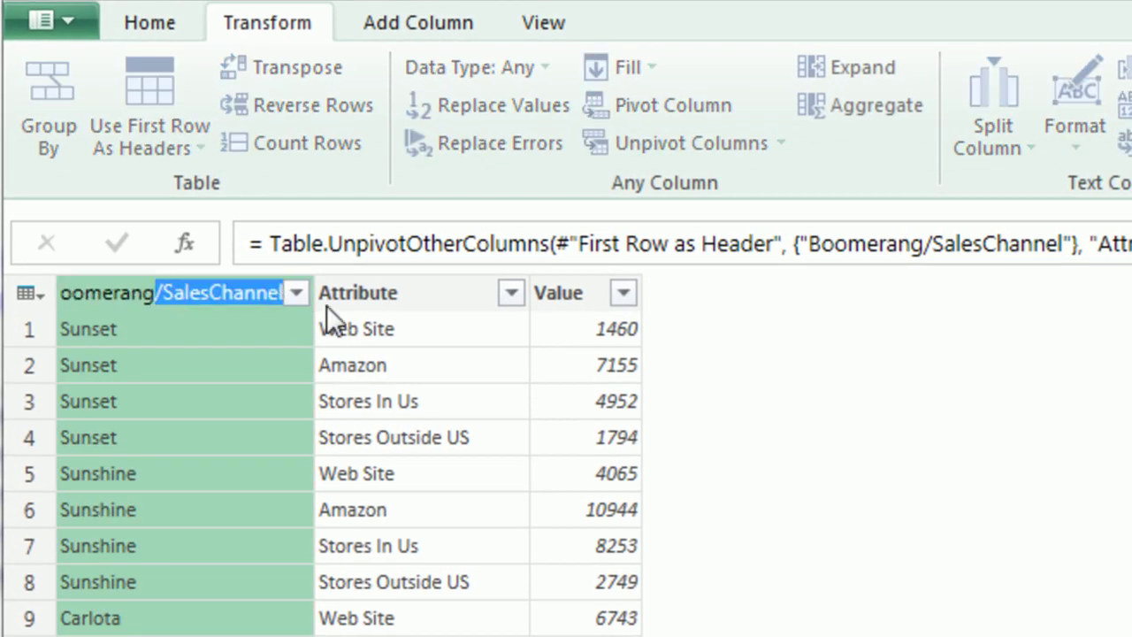
key(BackSpace)
click(374, 291)
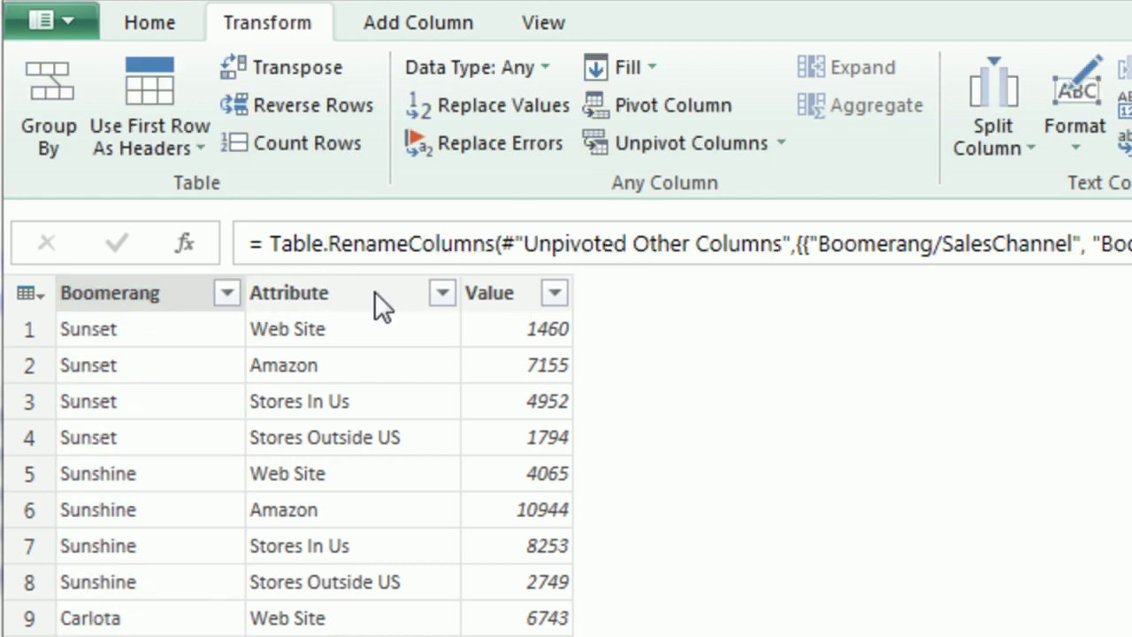
double_click(374, 291)
text(SalesChannel)
key(Return)
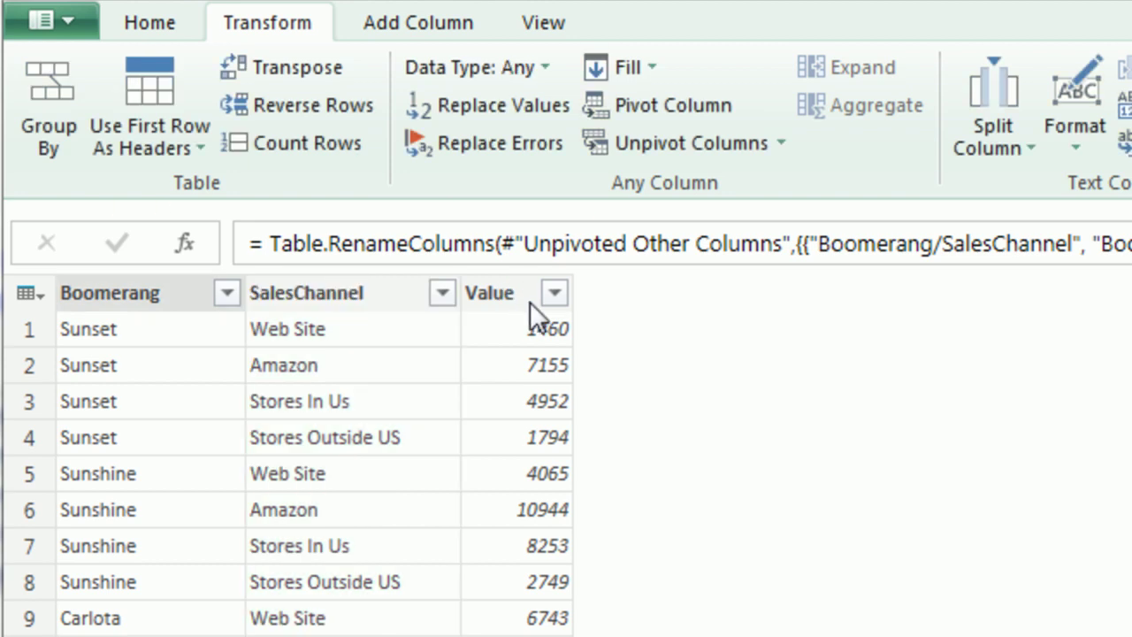
double_click(518, 289)
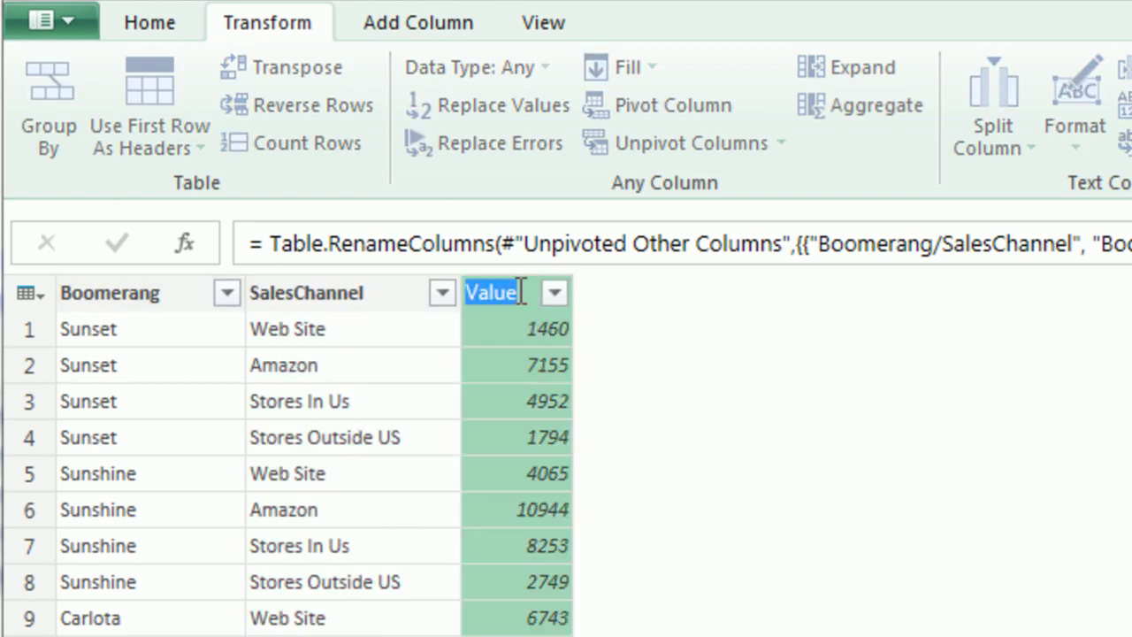
text(Units)
key(Return)
- Load the renamed query as a table onto the existing UnPivot(1) worksheet, starting at cell N2
click(175, 21)
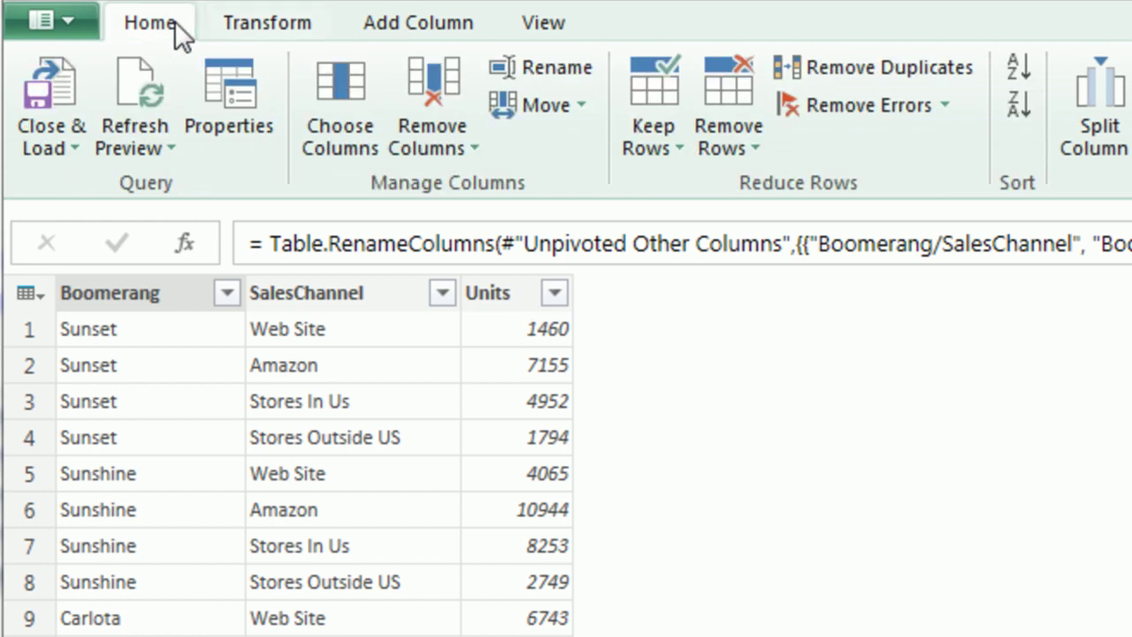
click(76, 149)
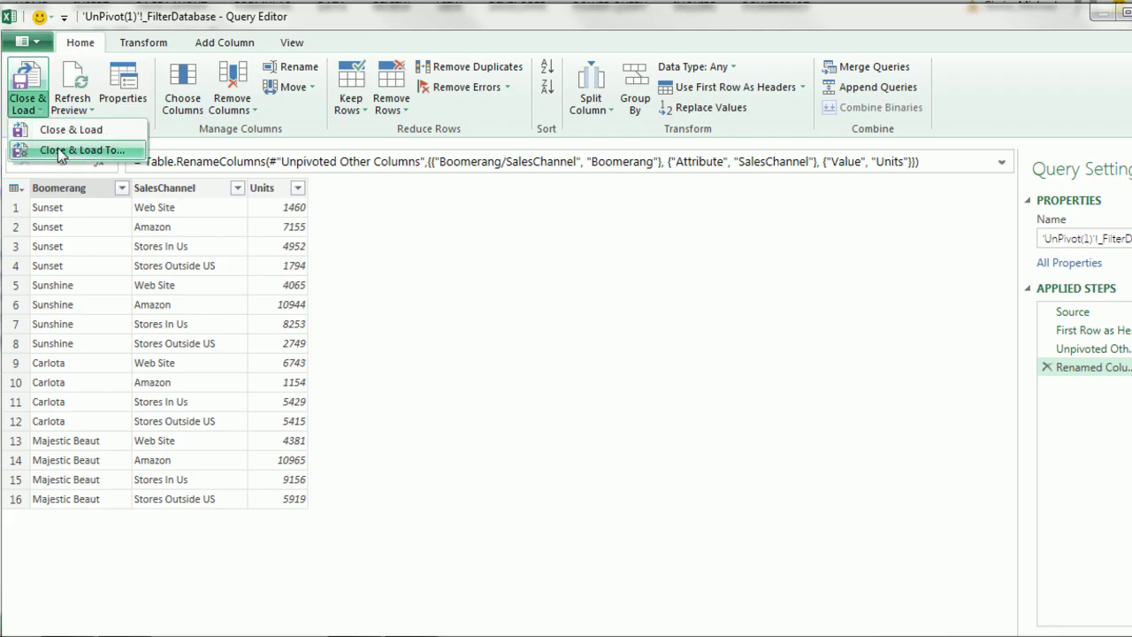
click(58, 150)
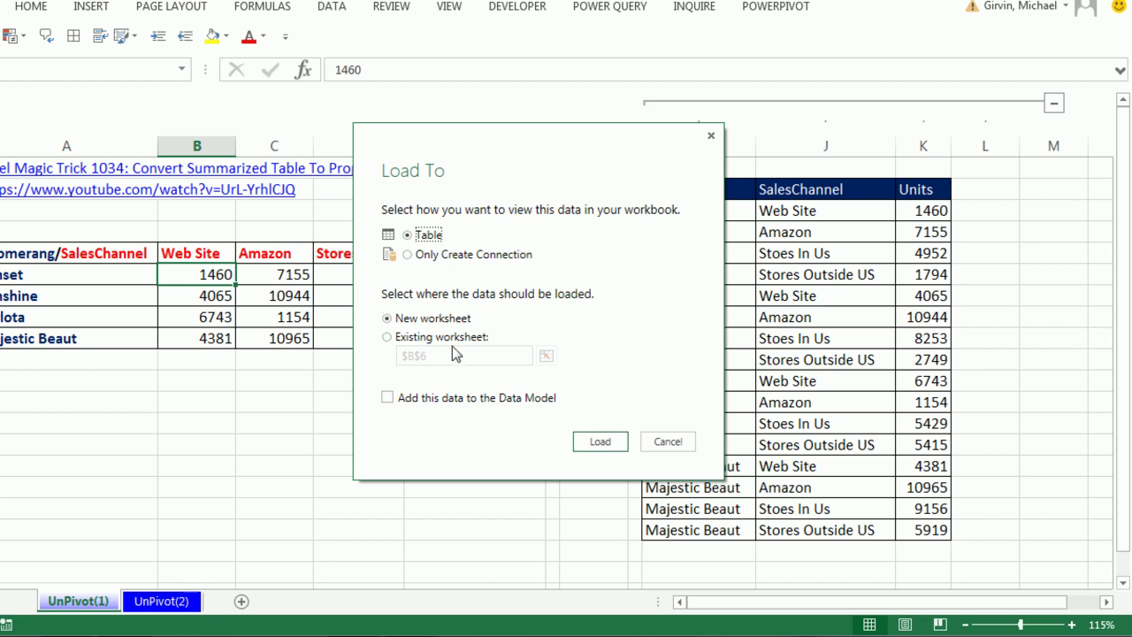
click(388, 337)
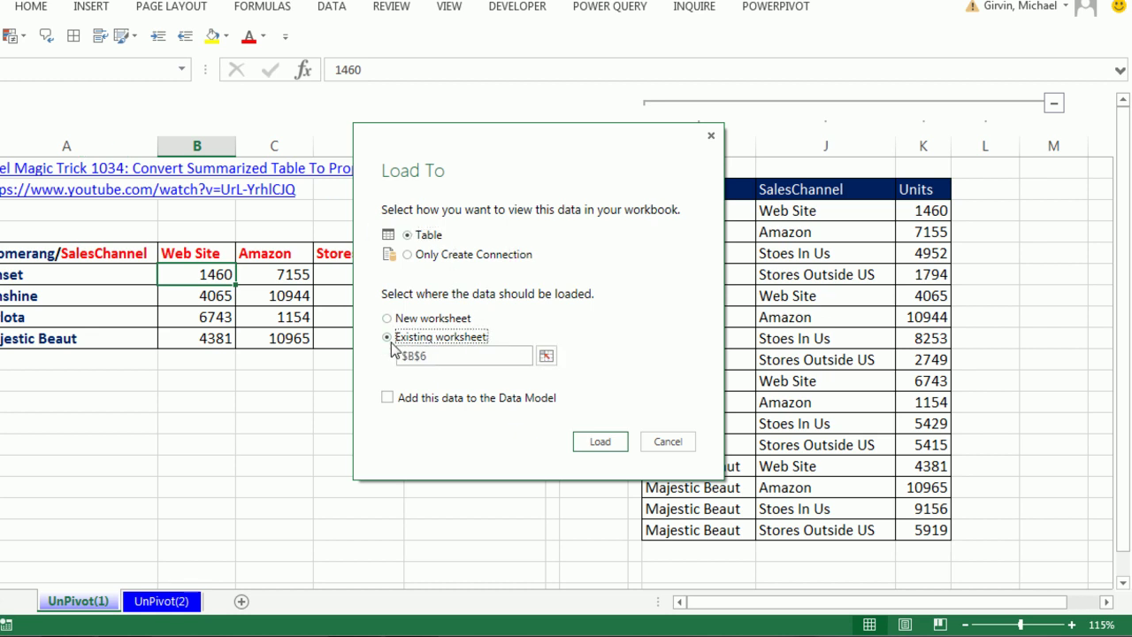
click(545, 356)
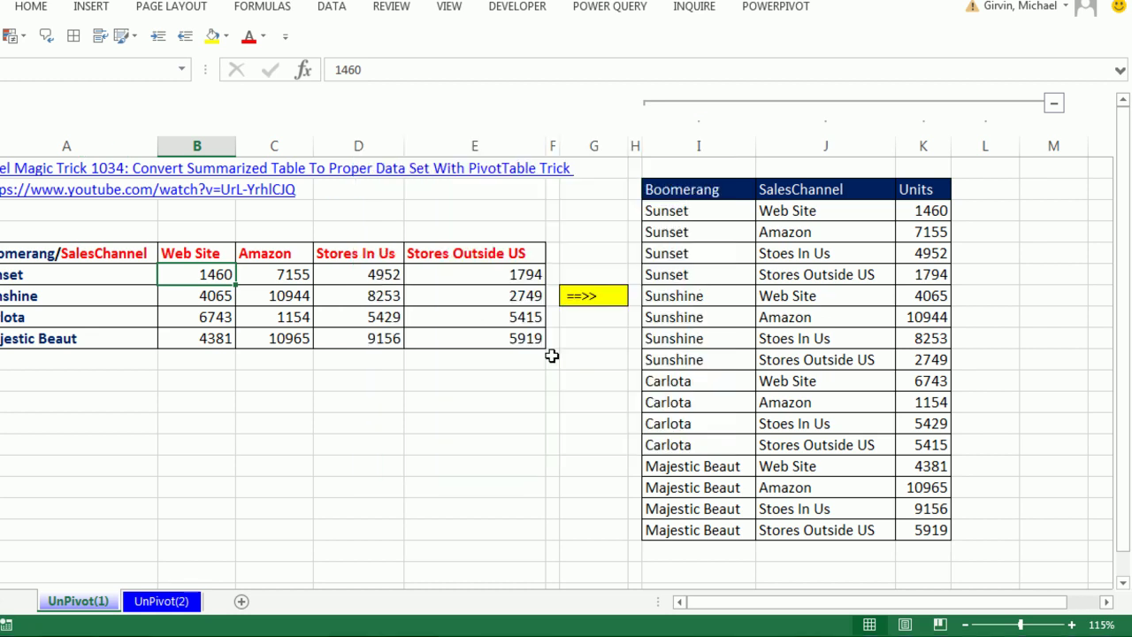
click(1106, 601)
click(1107, 602)
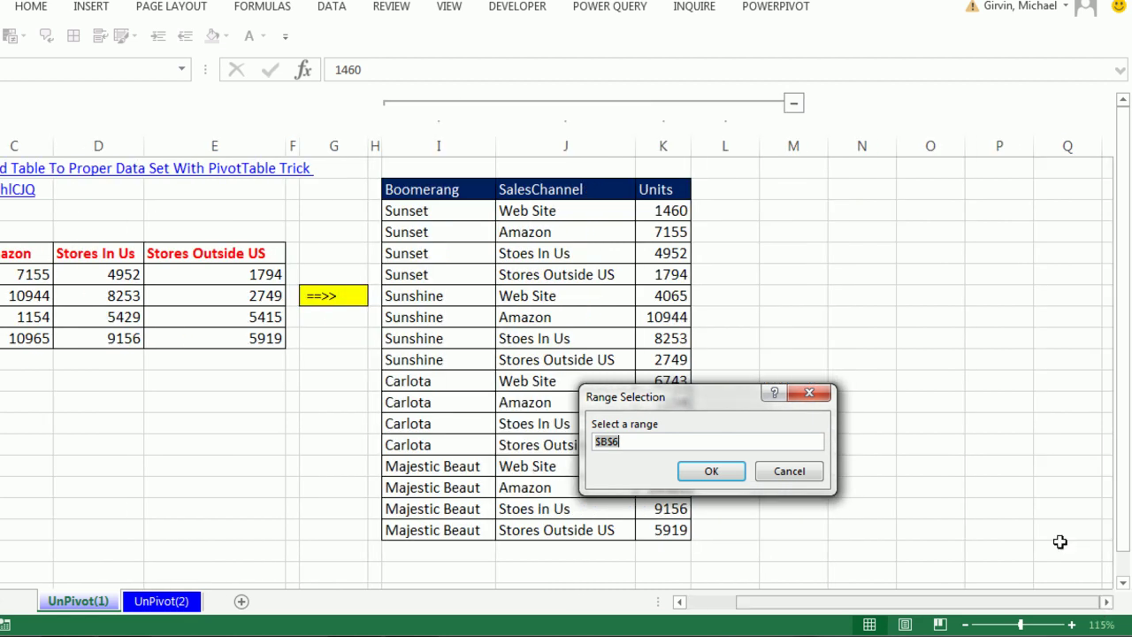
click(870, 193)
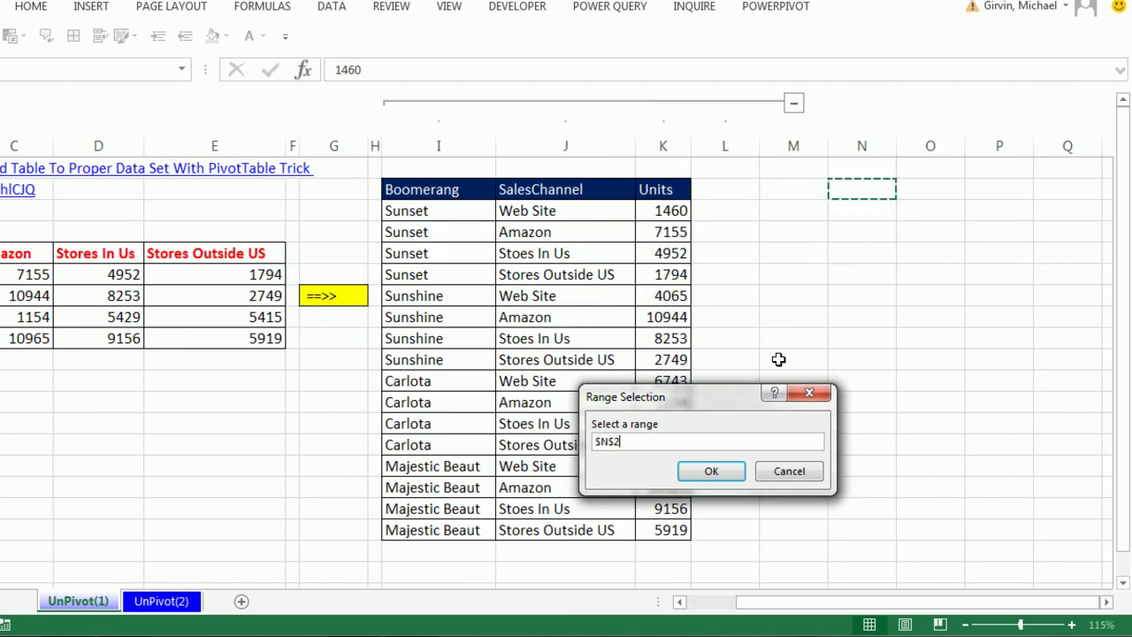
click(712, 472)
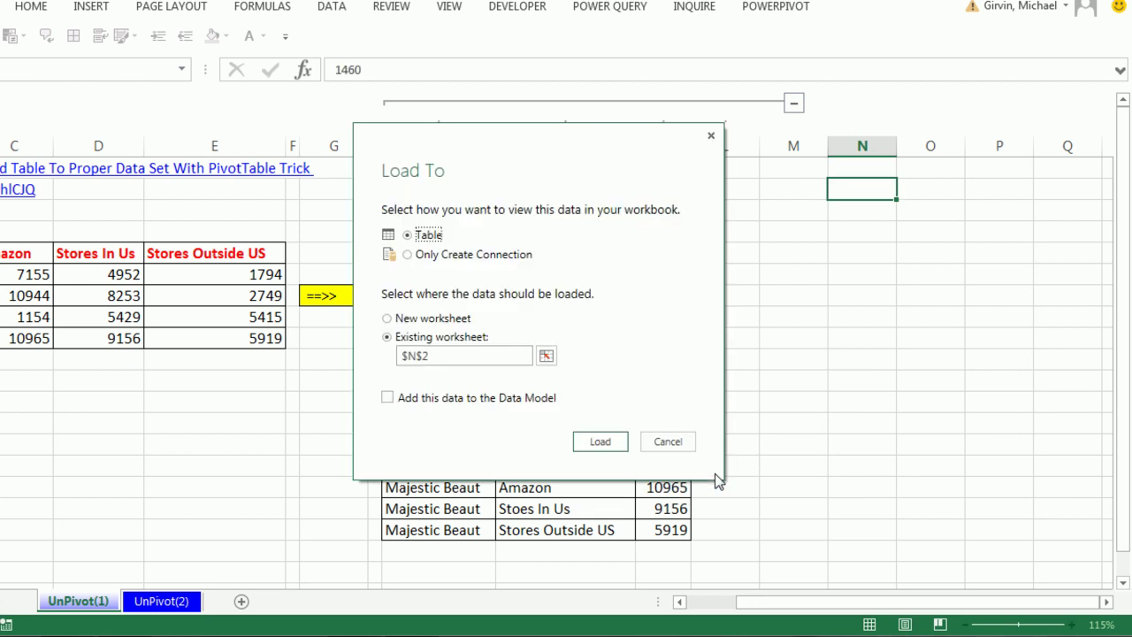
click(601, 442)
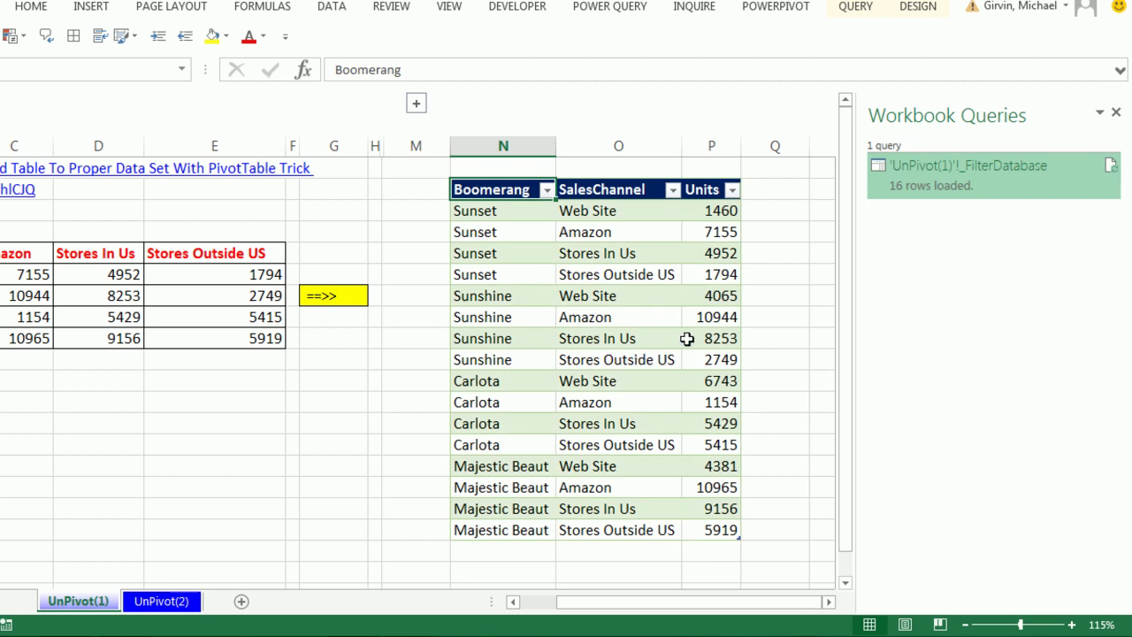
- Set the Sunset Web Site units in the source cross-tab to 200
drag(698, 611, 596, 619)
scroll(483, 405, down, 1)
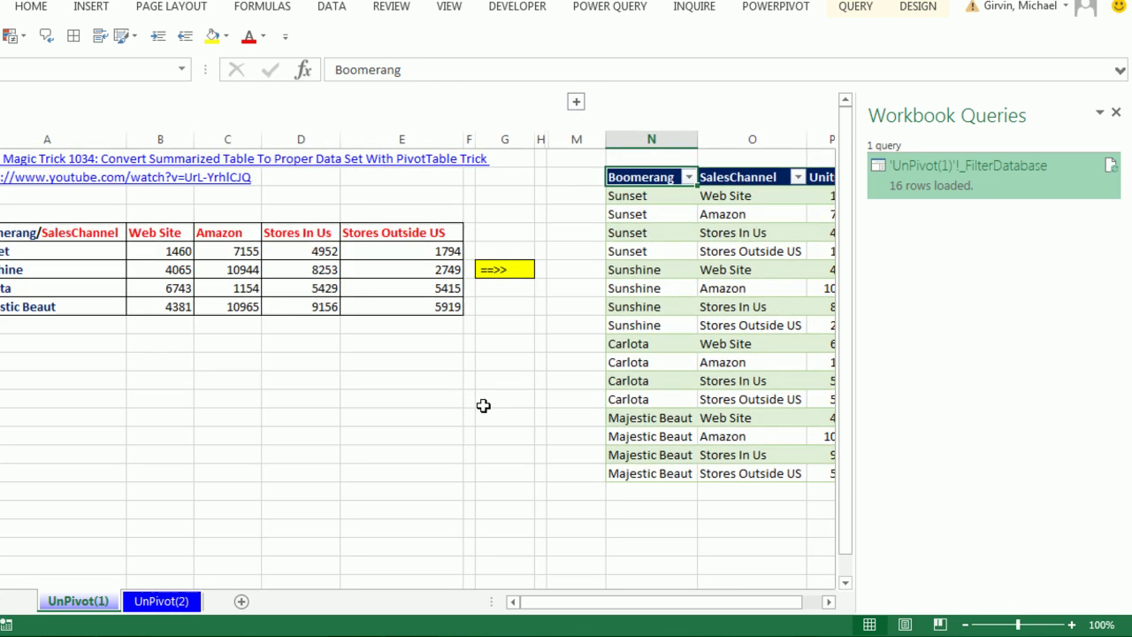
click(177, 252)
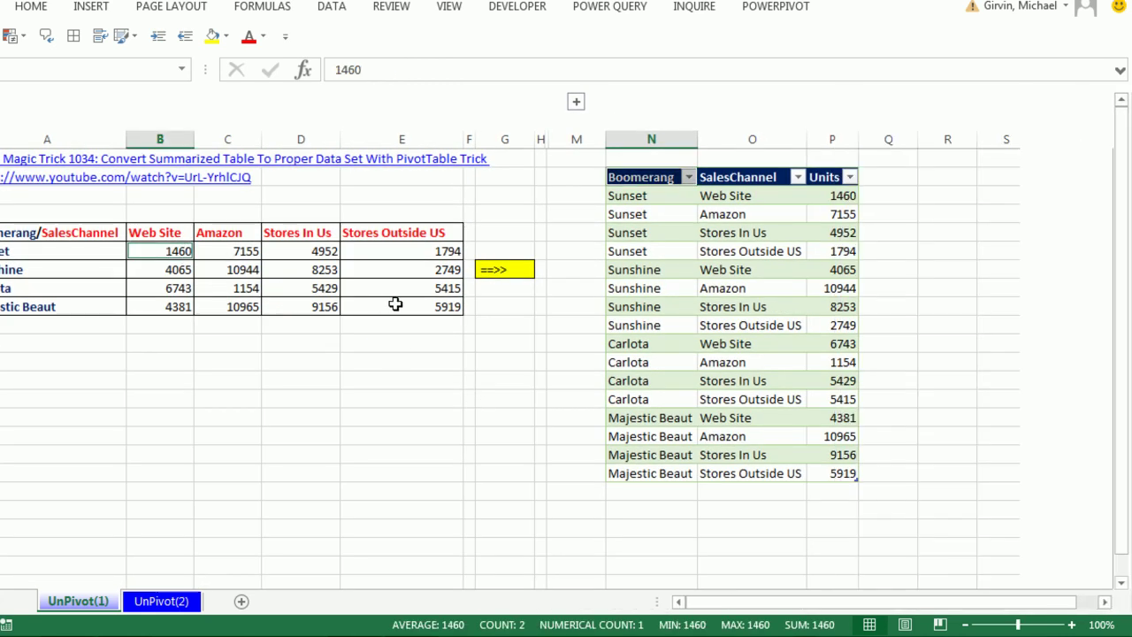
text(200)
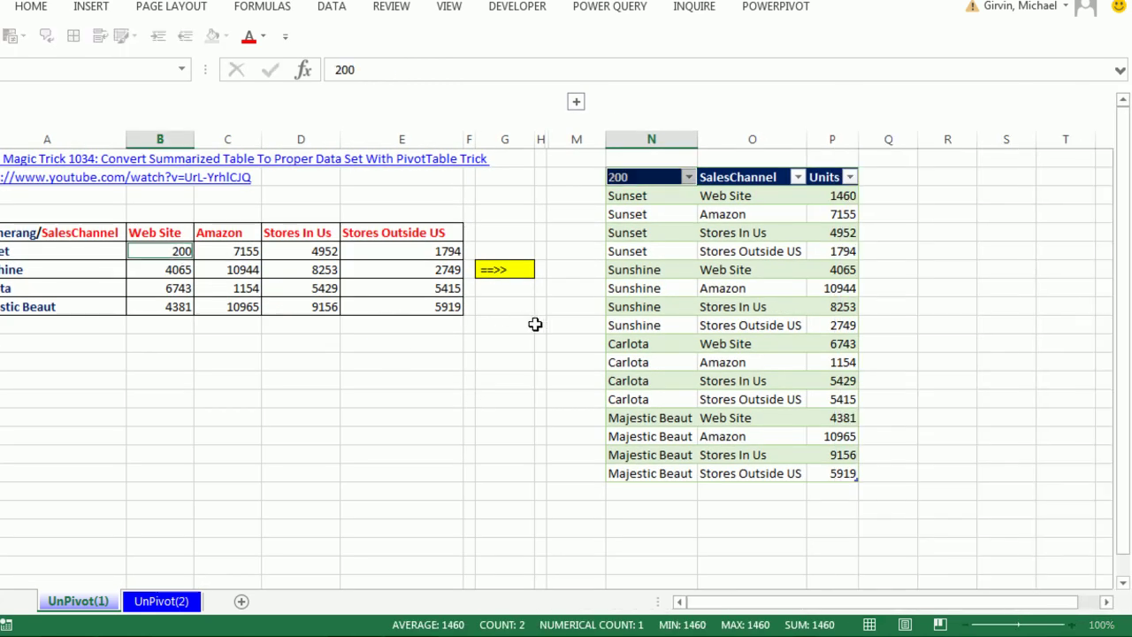
key(ctrl+Return)
- Refresh the loaded query table on UnPivot(1) so that it picks up the edited source value
right_click(752, 235)
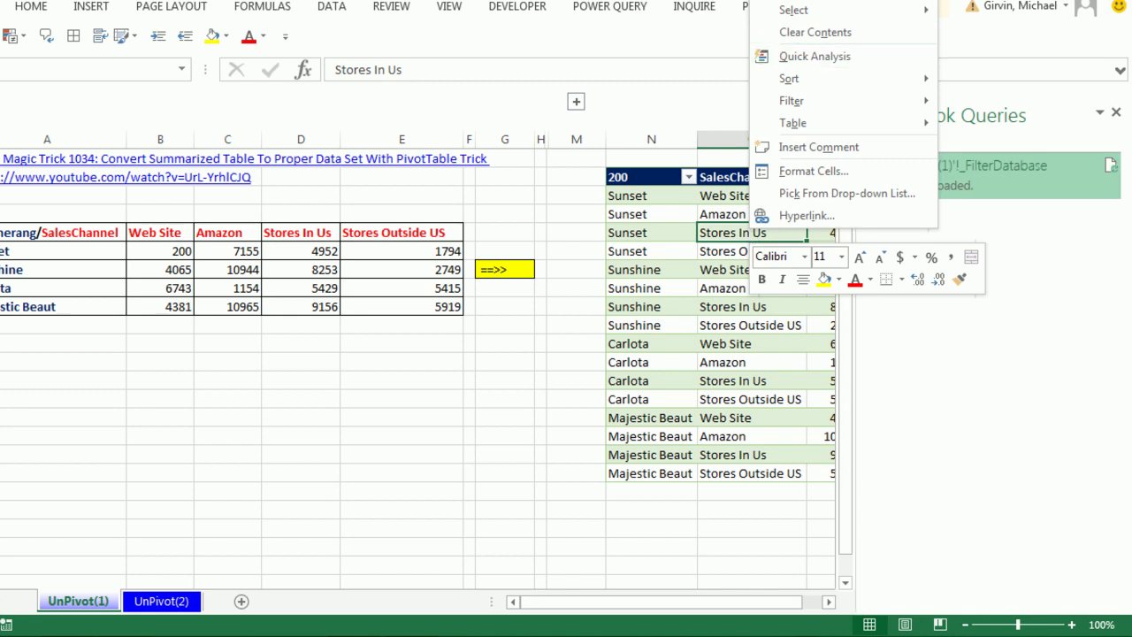
key(r)
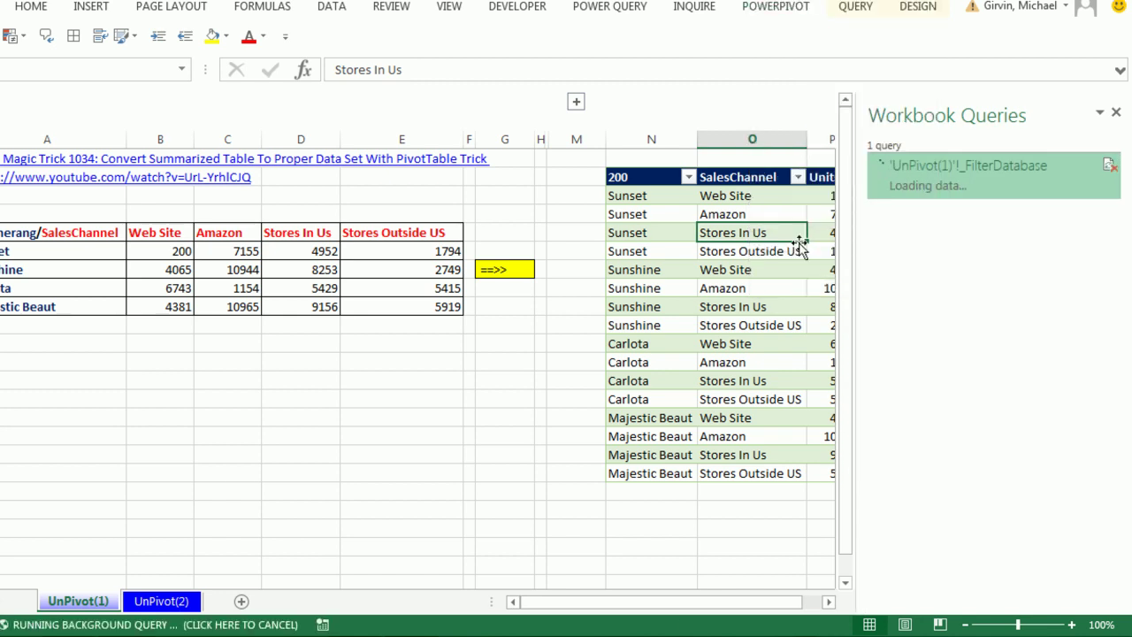
click(829, 601)
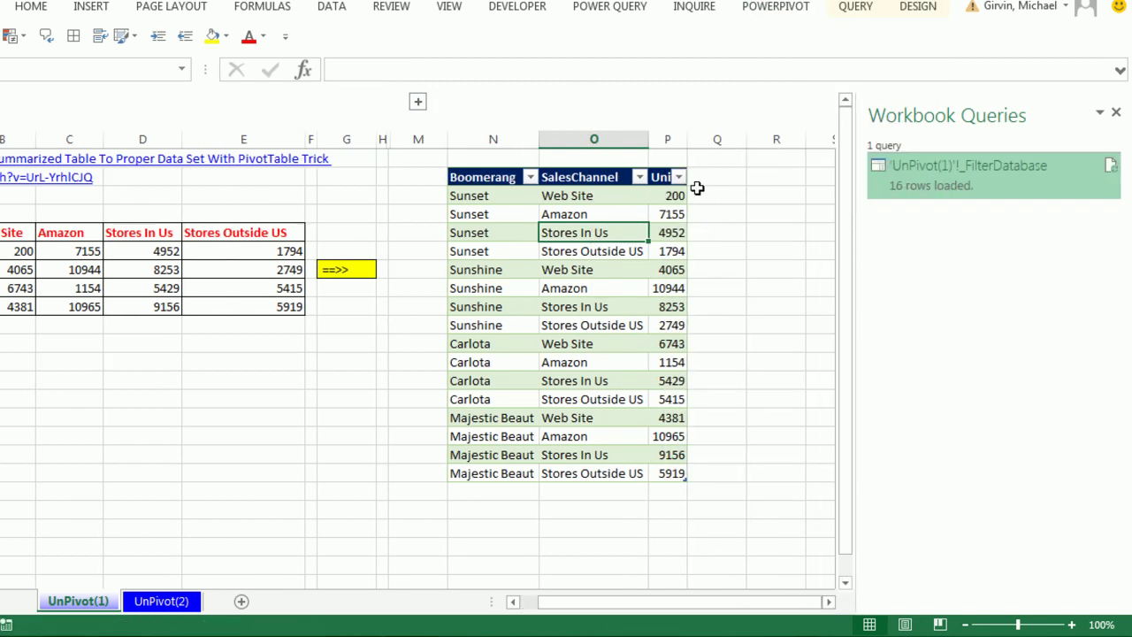
- Switch to the UnPivot(2) sheet and collapse the grouped columns holding the finished example
click(164, 601)
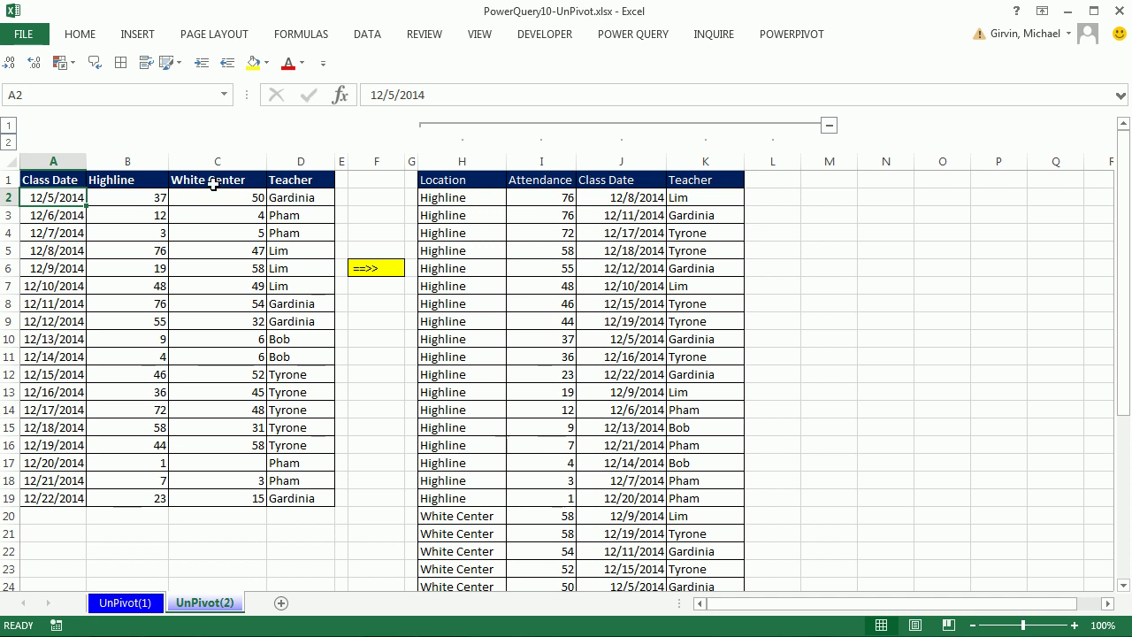
drag(126, 181, 202, 498)
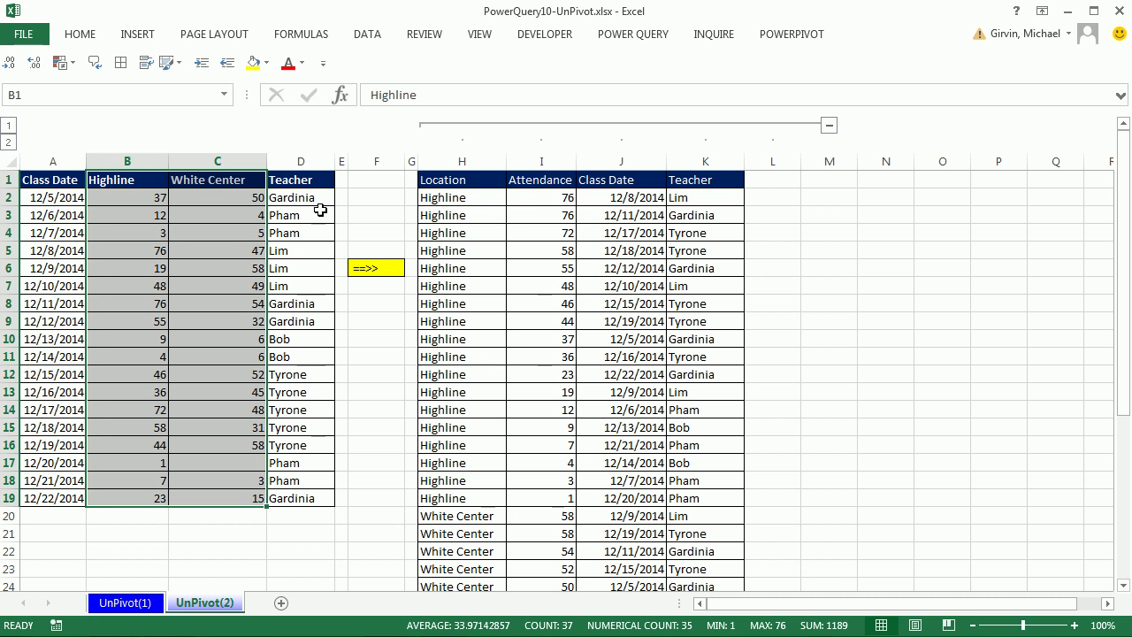
click(828, 125)
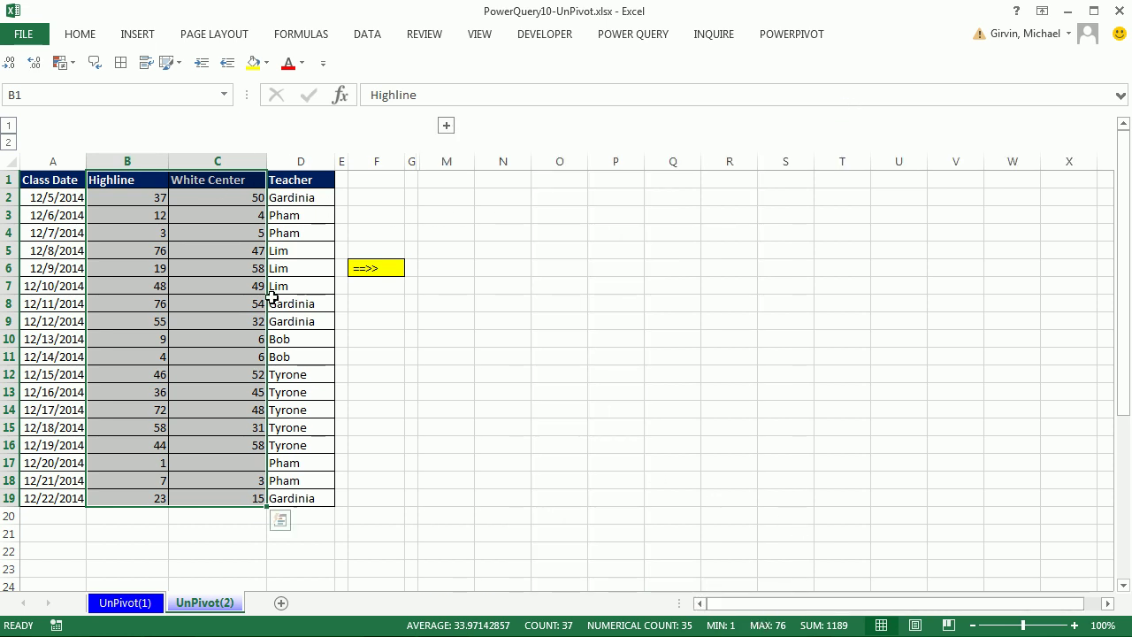
- Convert the class attendance range A1:D19 into an Excel table with headers
click(133, 200)
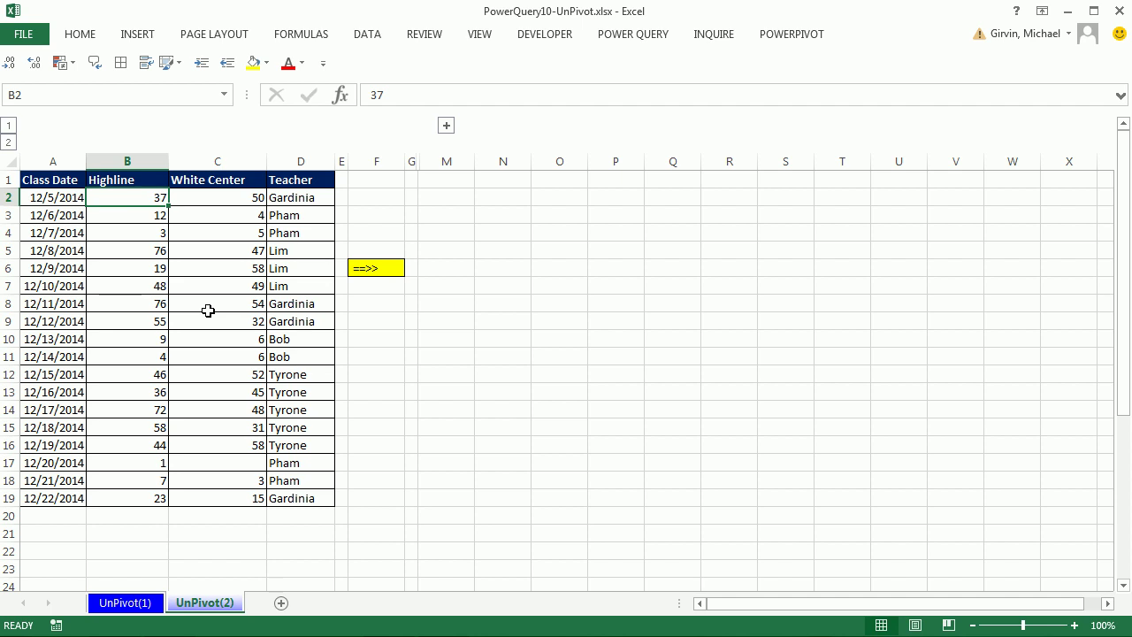
key(ctrl+t)
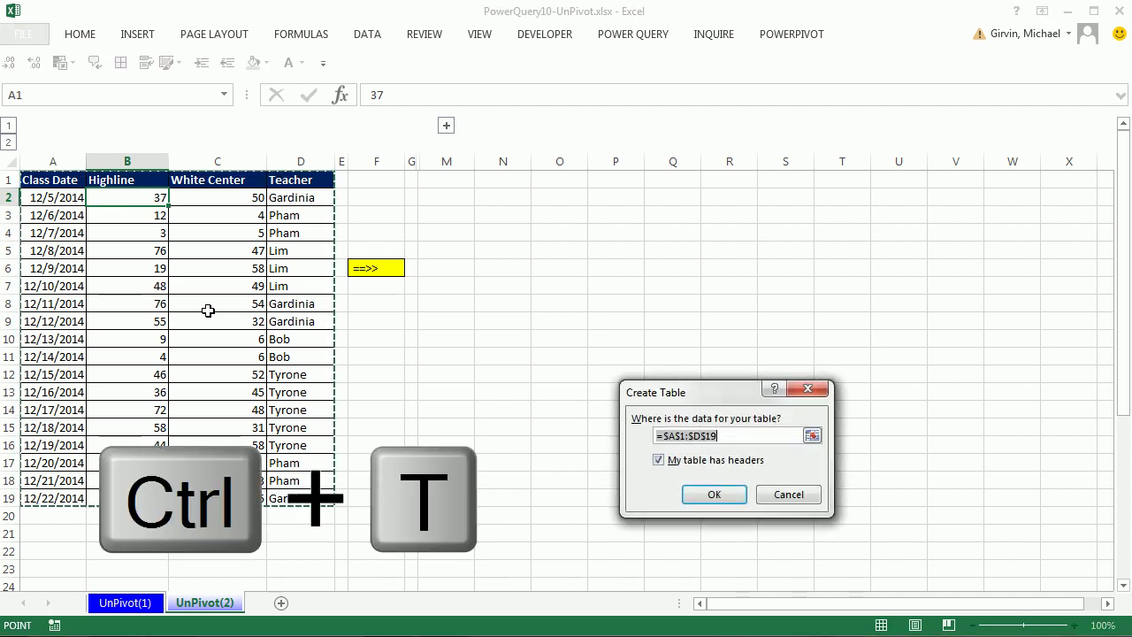
drag(709, 394, 460, 303)
key(Return)
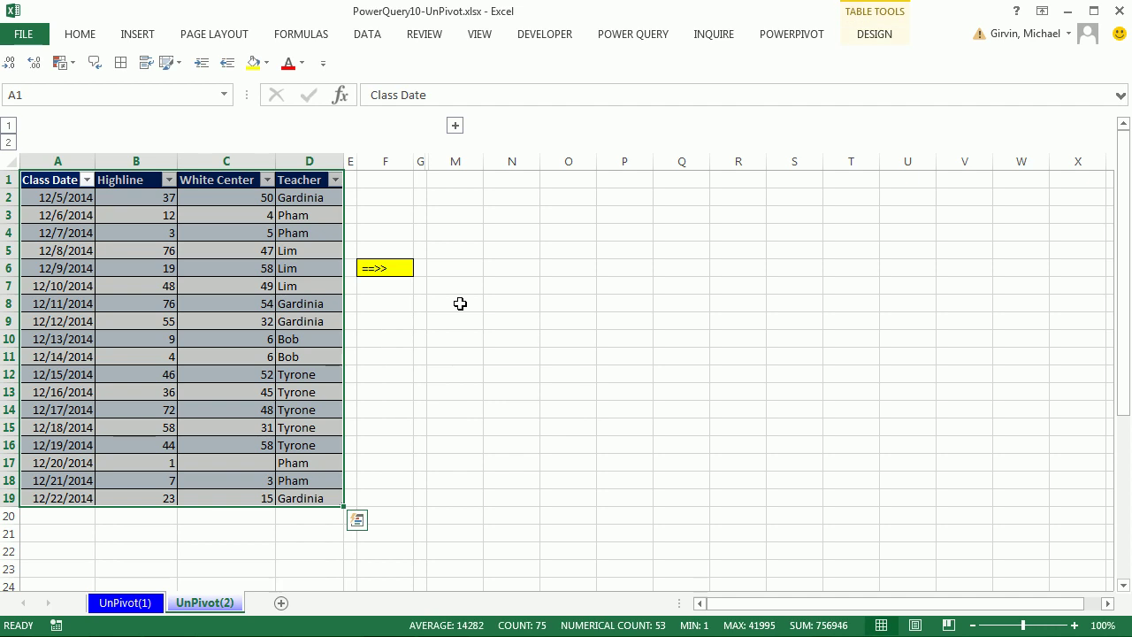
- Name the new class attendance table AttendanceTable
click(868, 36)
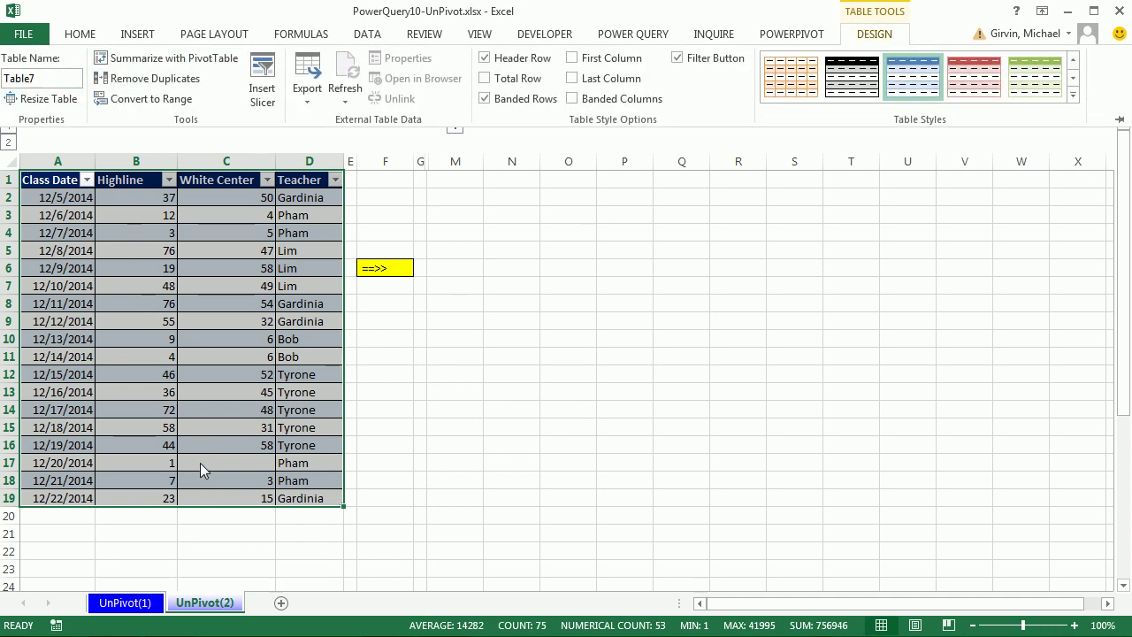
key(Escape)
key(alt)
key(j)
text(ta)
text(AttendanceTable)
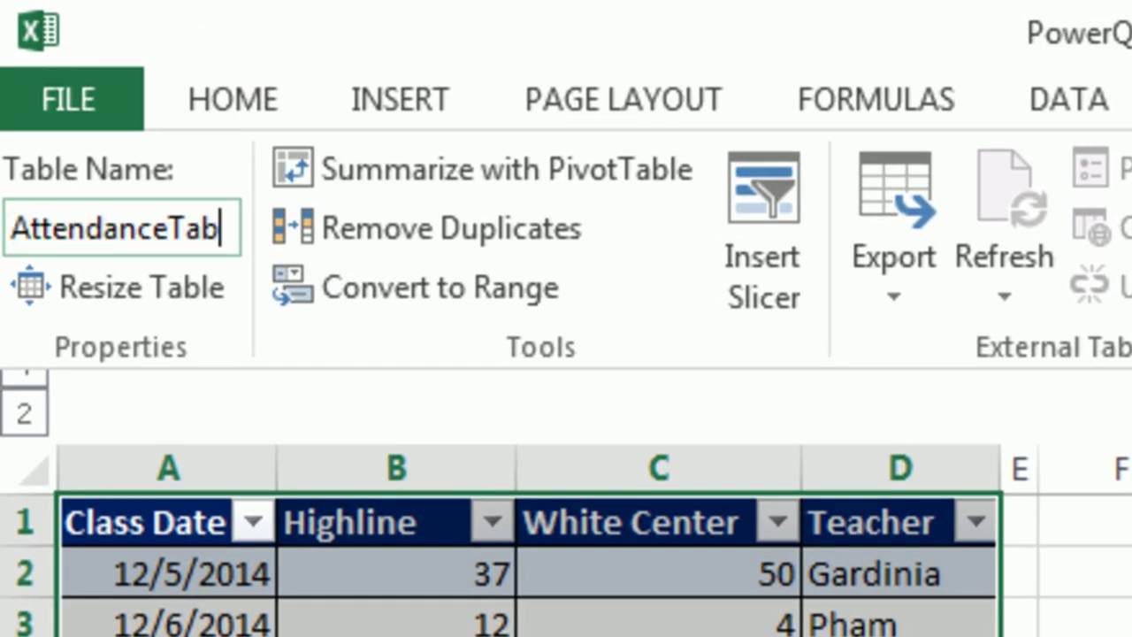
key(Return)
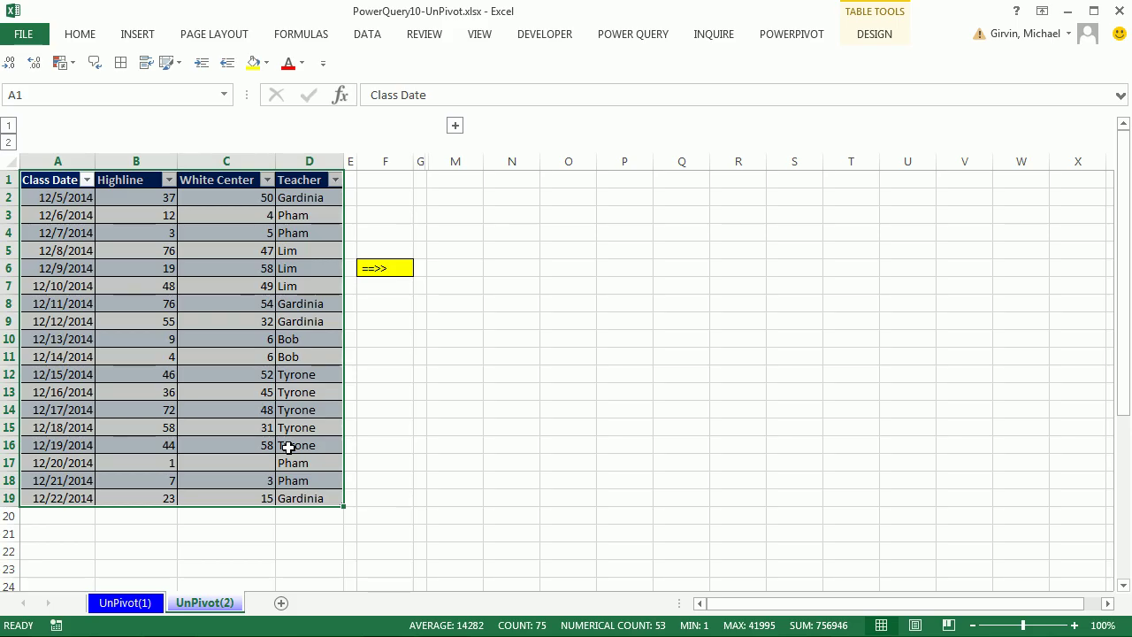
- Load AttendanceTable into the Power Query editor as a new query from table
click(213, 284)
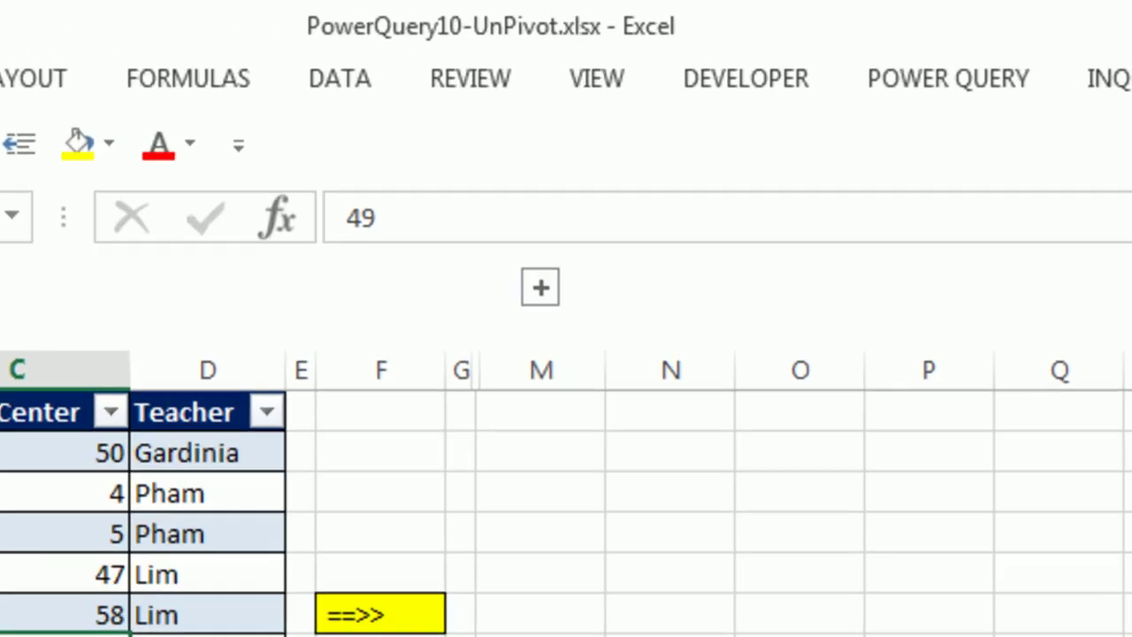
key(alt)
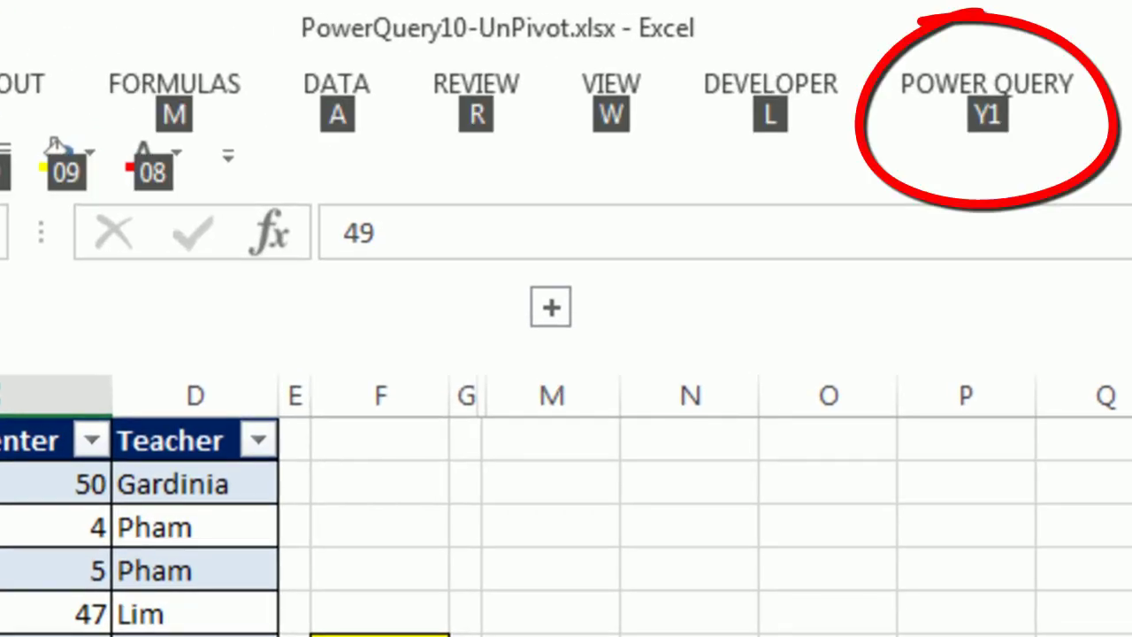
key(y)
key(1)
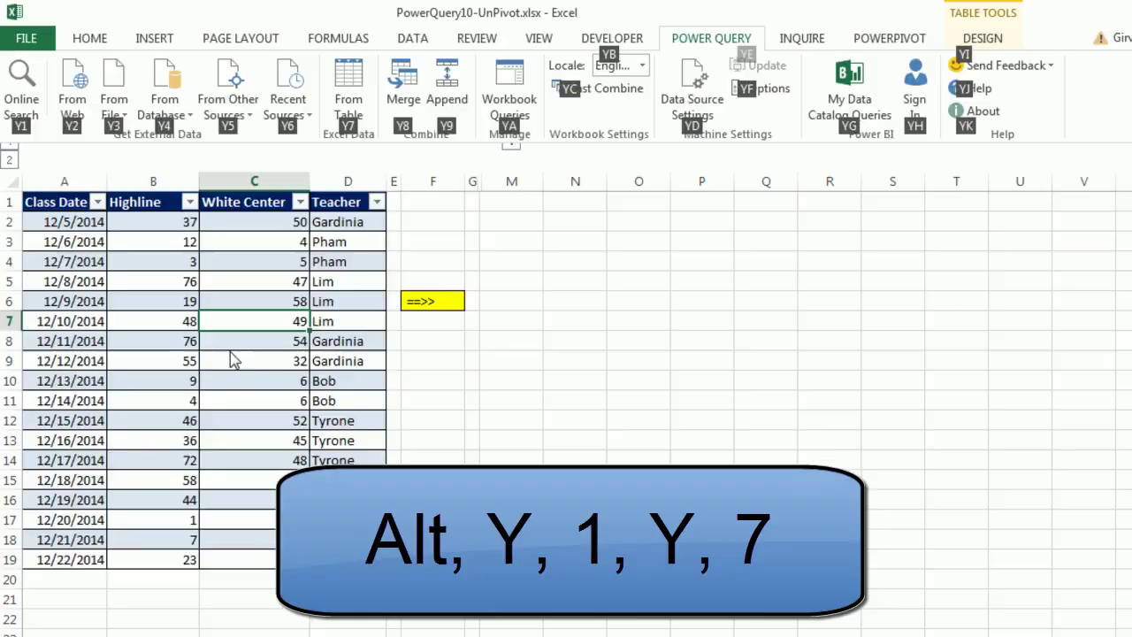
key(y)
key(7)
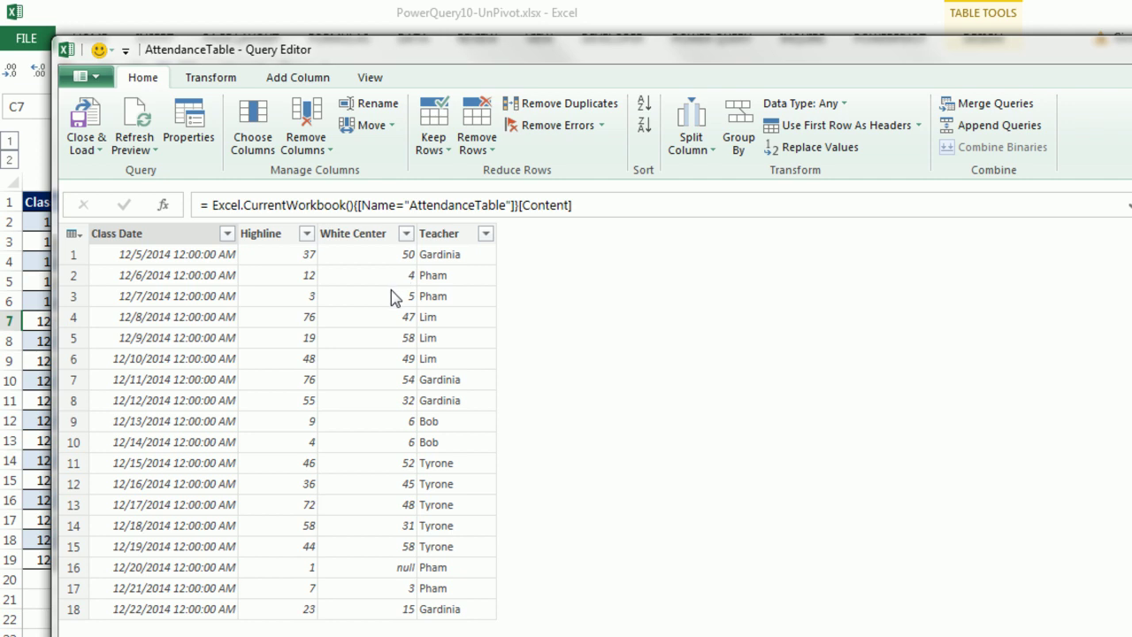
- Unpivot the Highline and White Center columns of the attendance query
click(272, 235)
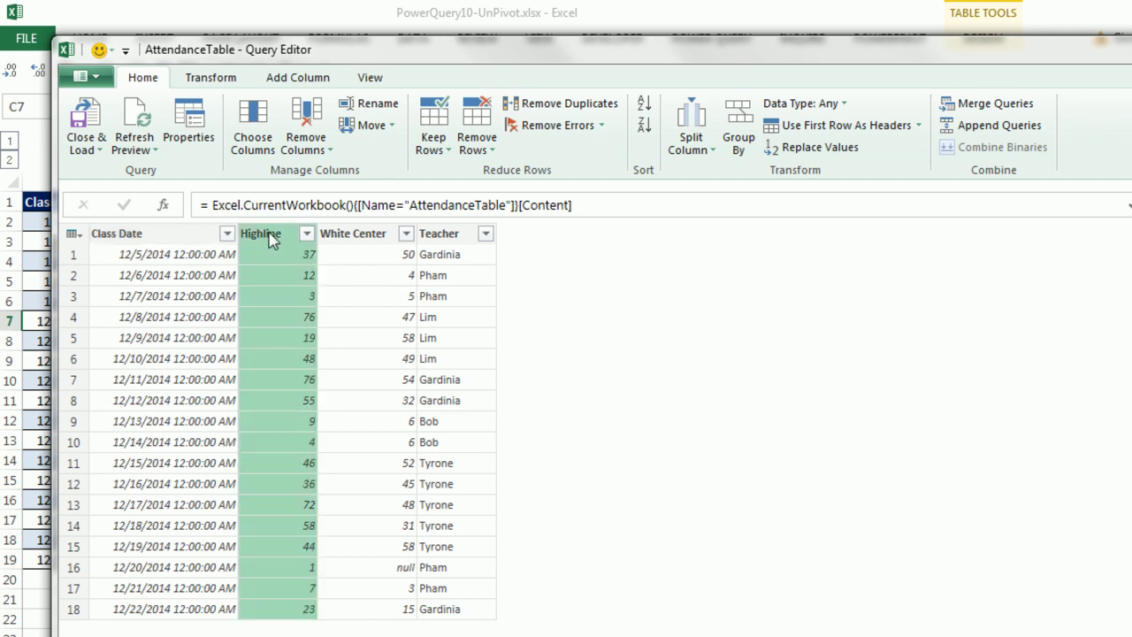
ctrl+click(351, 234)
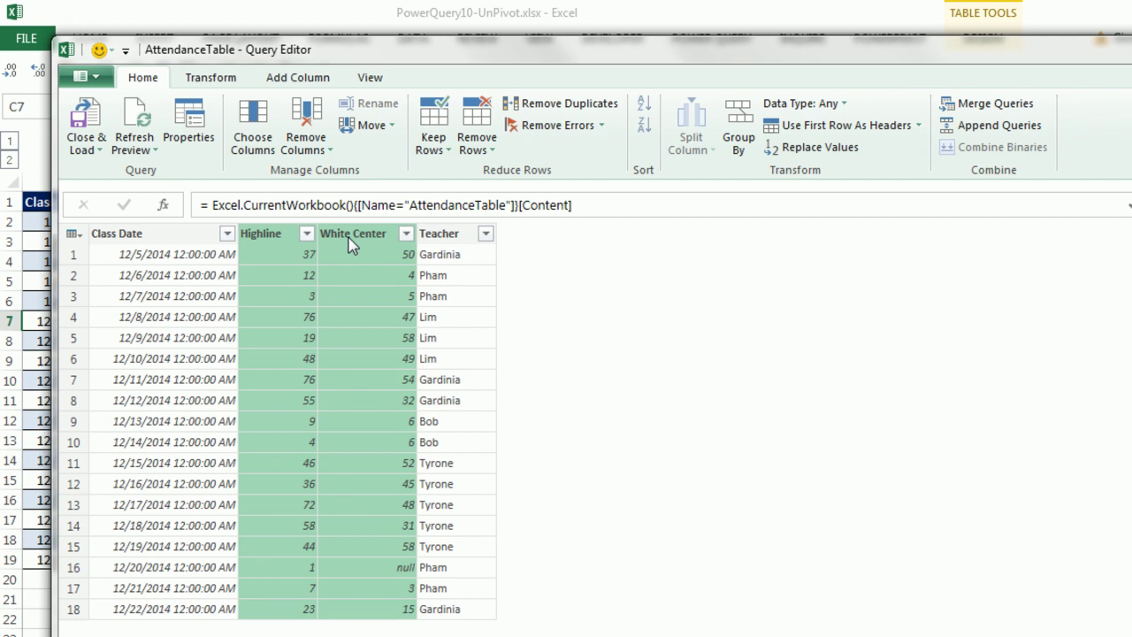
right_click(350, 246)
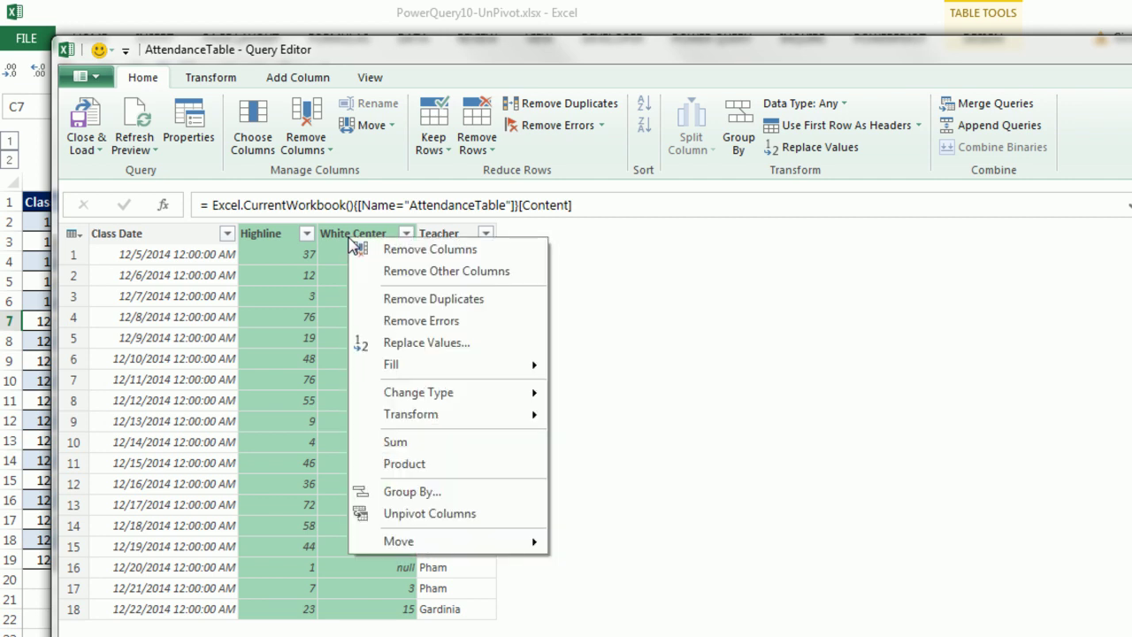
click(430, 514)
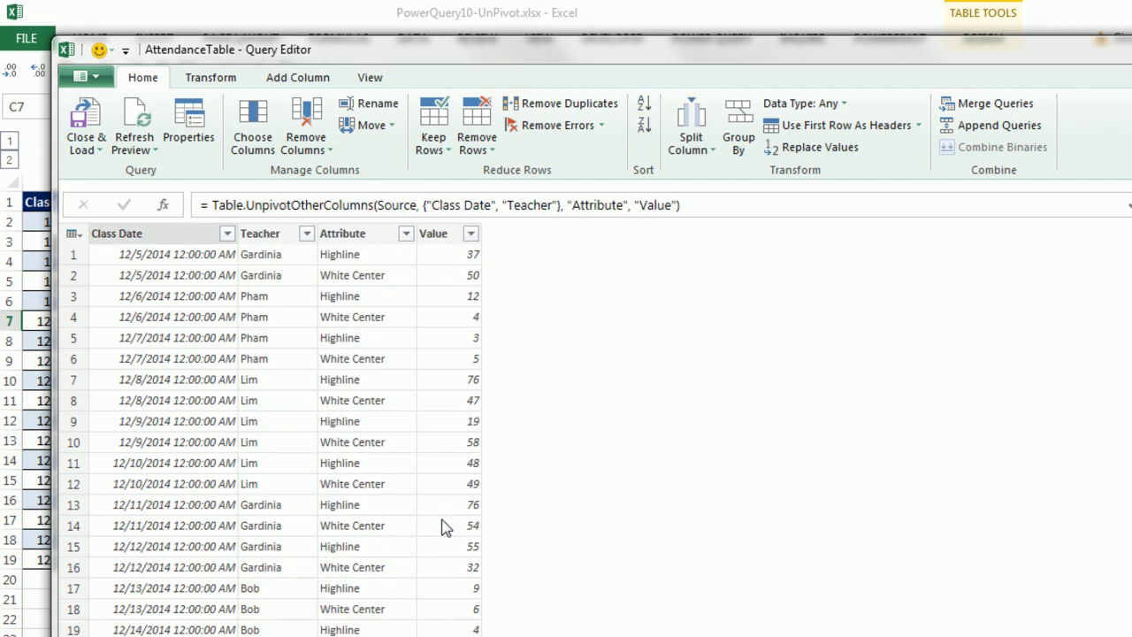
- Rename the Attribute column as Location and the Value column as Attendance
click(349, 236)
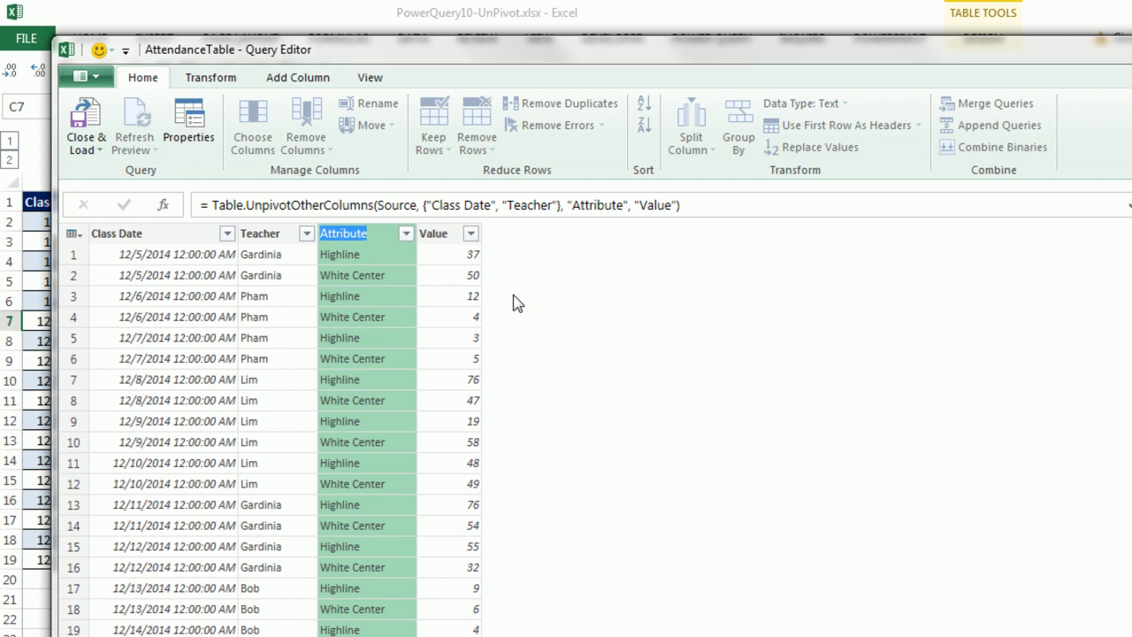
text(Location)
key(Return)
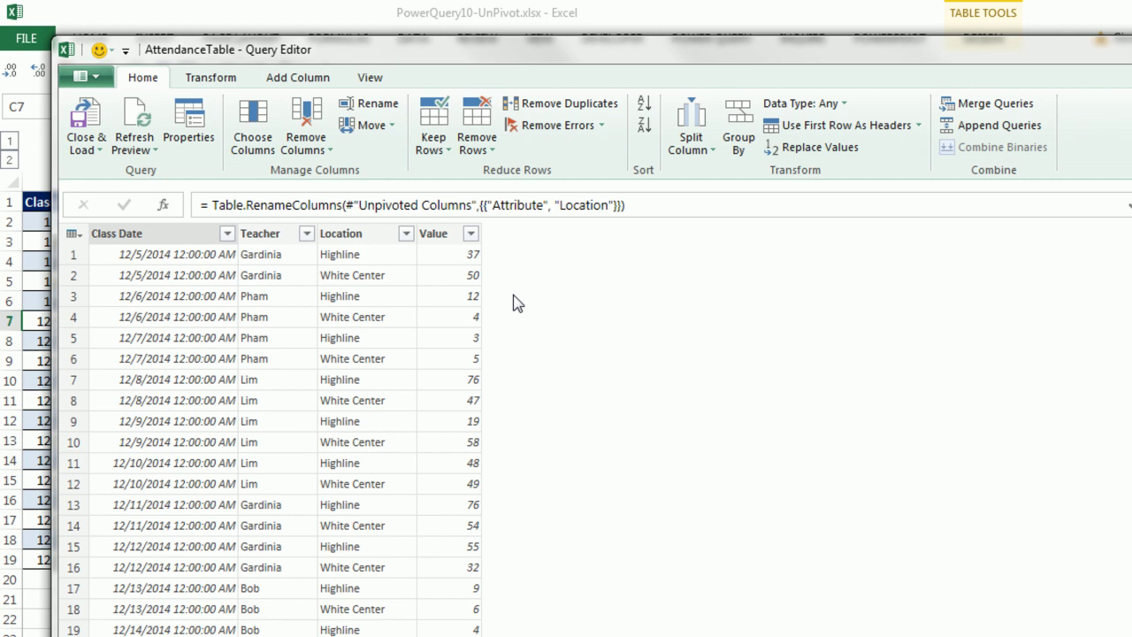
double_click(452, 237)
text(Attendance)
key(Return)
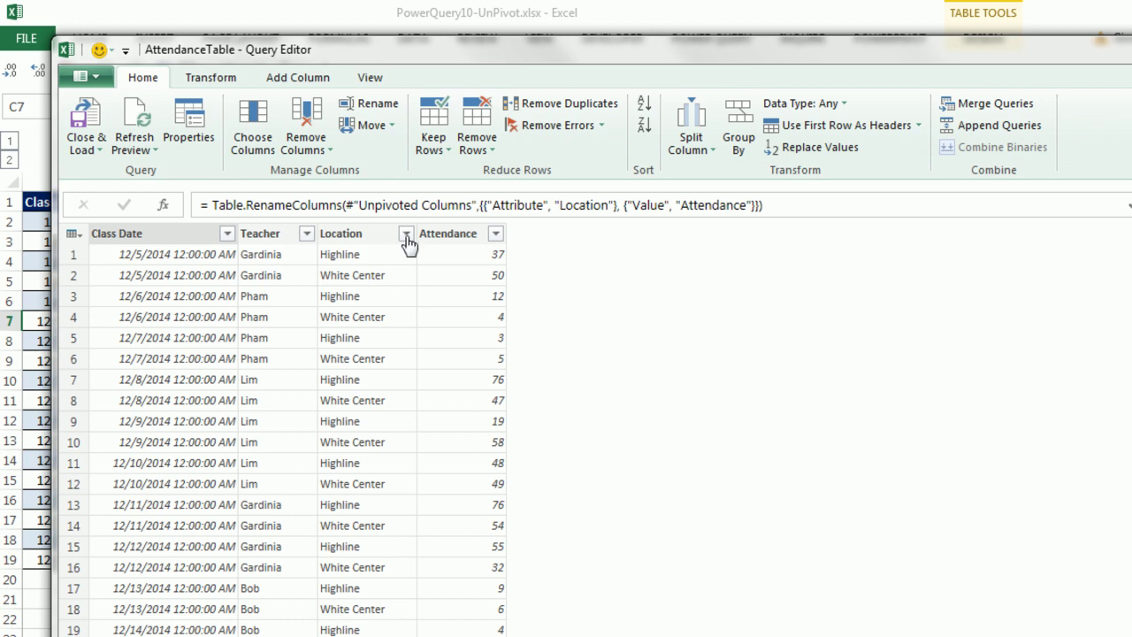
- Sort the attendance query by Location in ascending order, and within it by Attendance in descending order
click(406, 235)
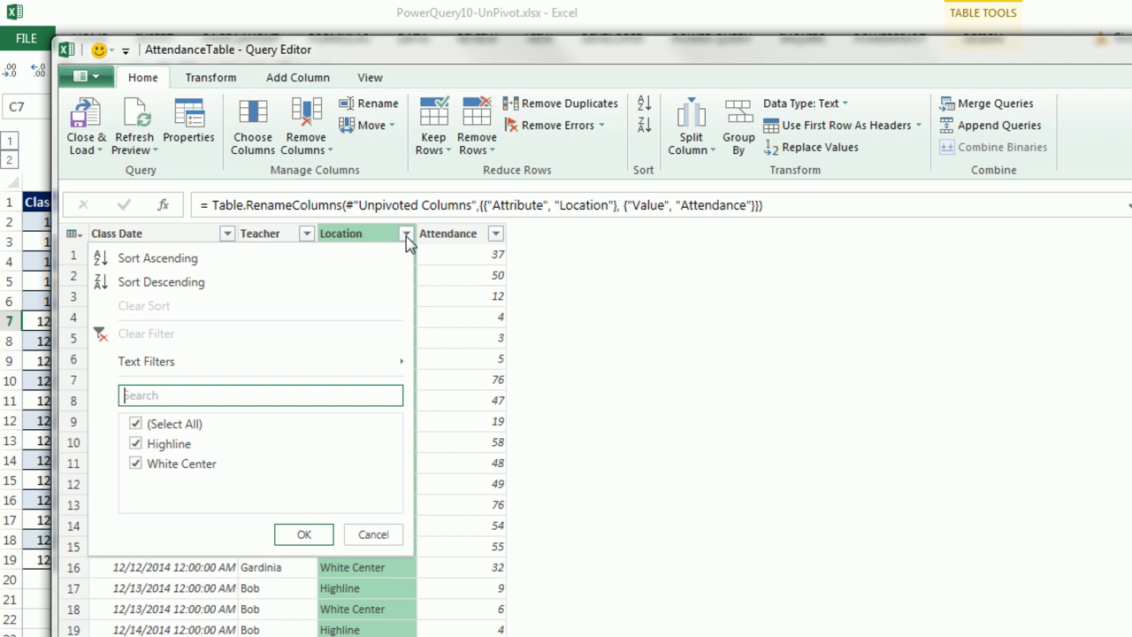
click(271, 257)
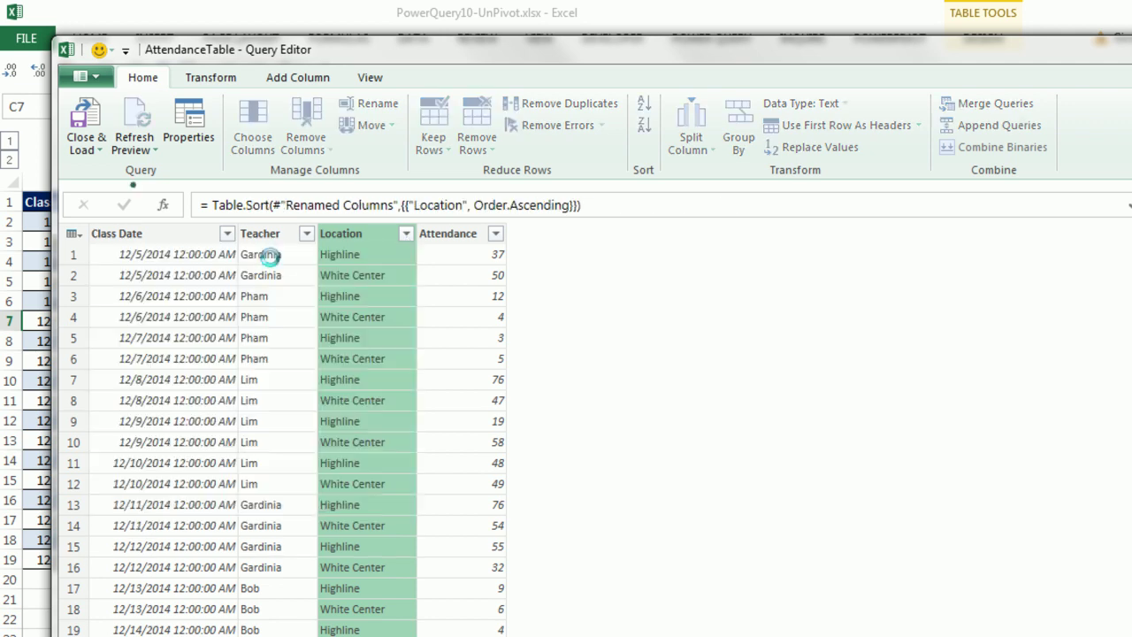
click(495, 234)
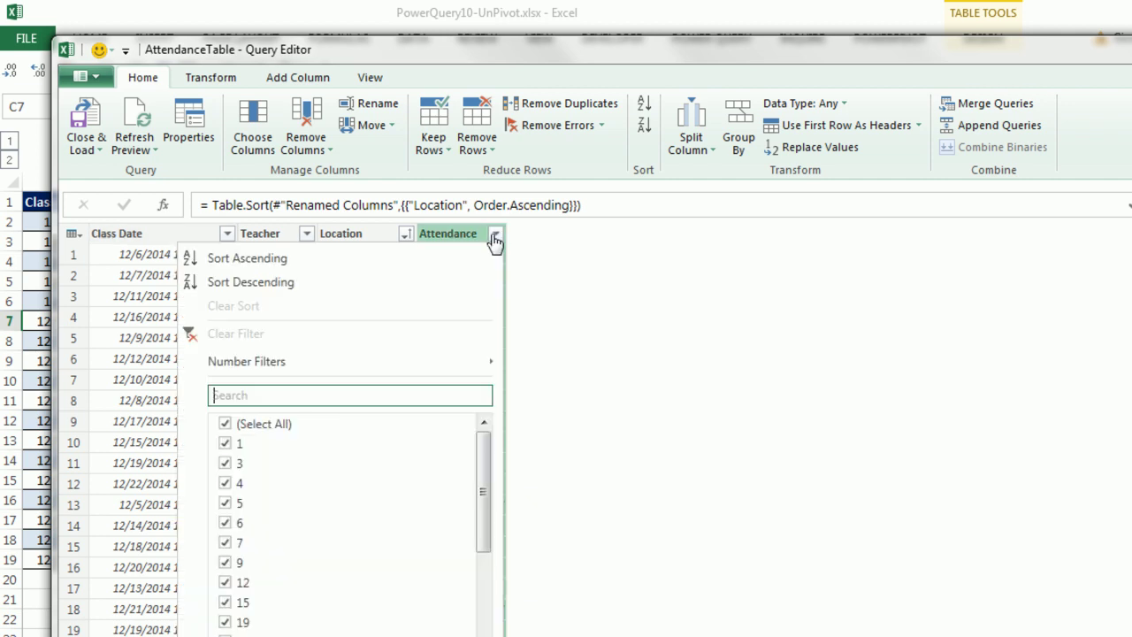
click(300, 281)
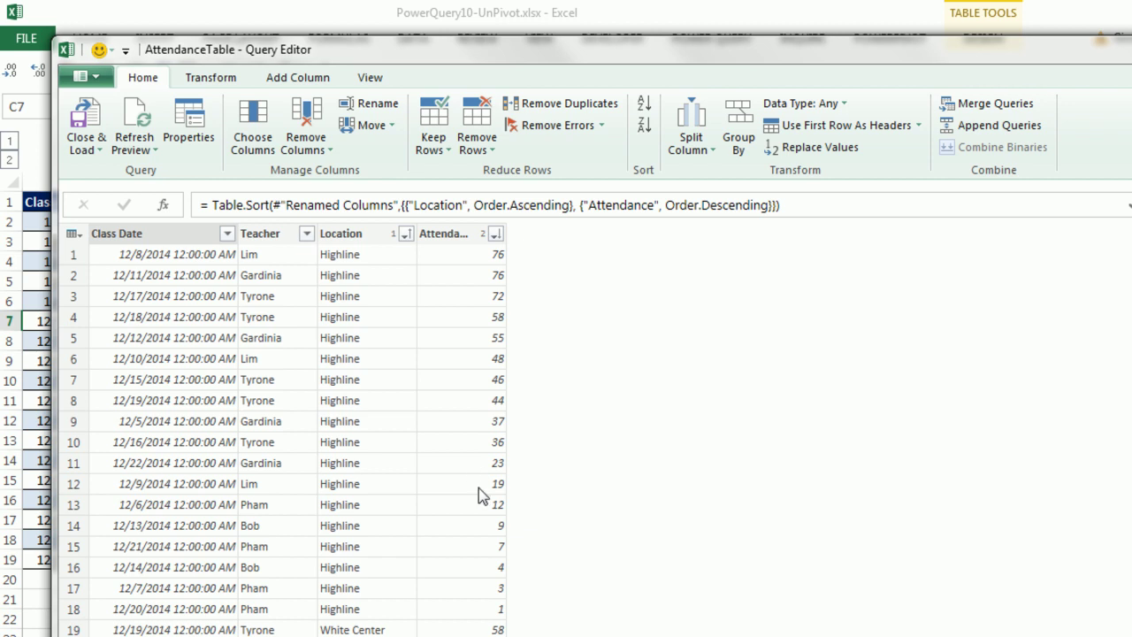
- Move the Location and Attendance columns together in front of the Class Date column
click(363, 237)
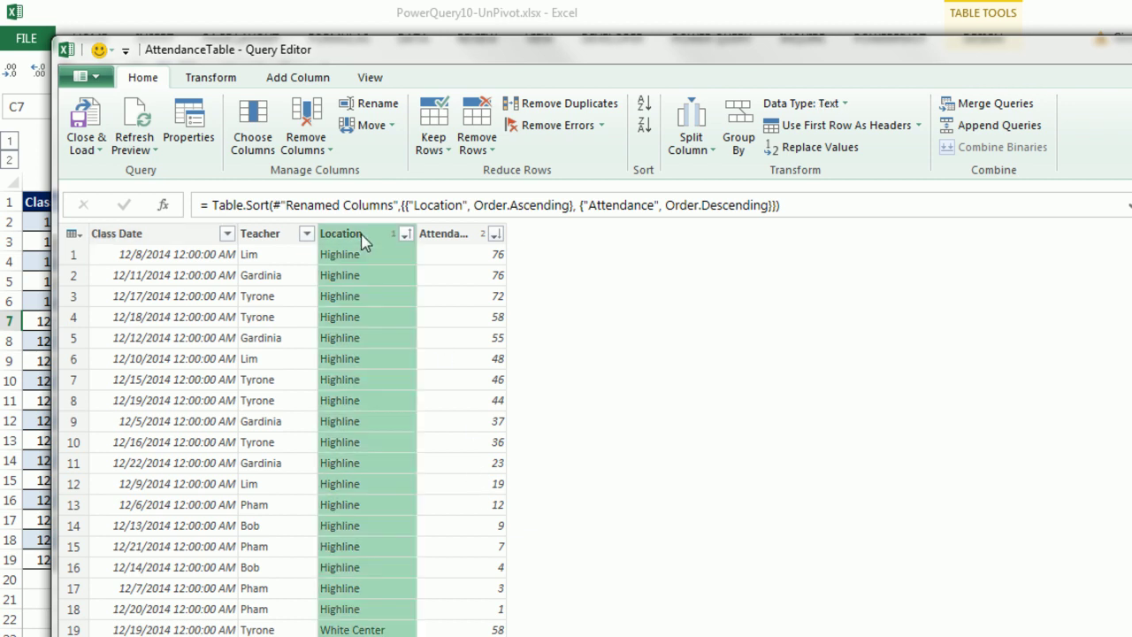
ctrl+click(448, 237)
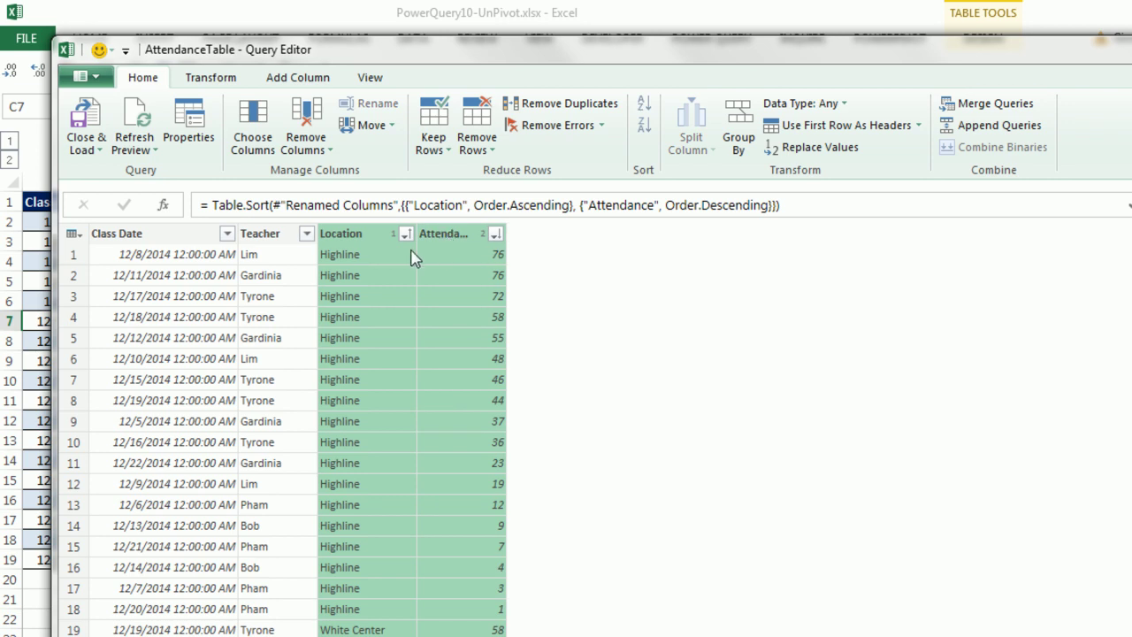
drag(350, 240, 123, 246)
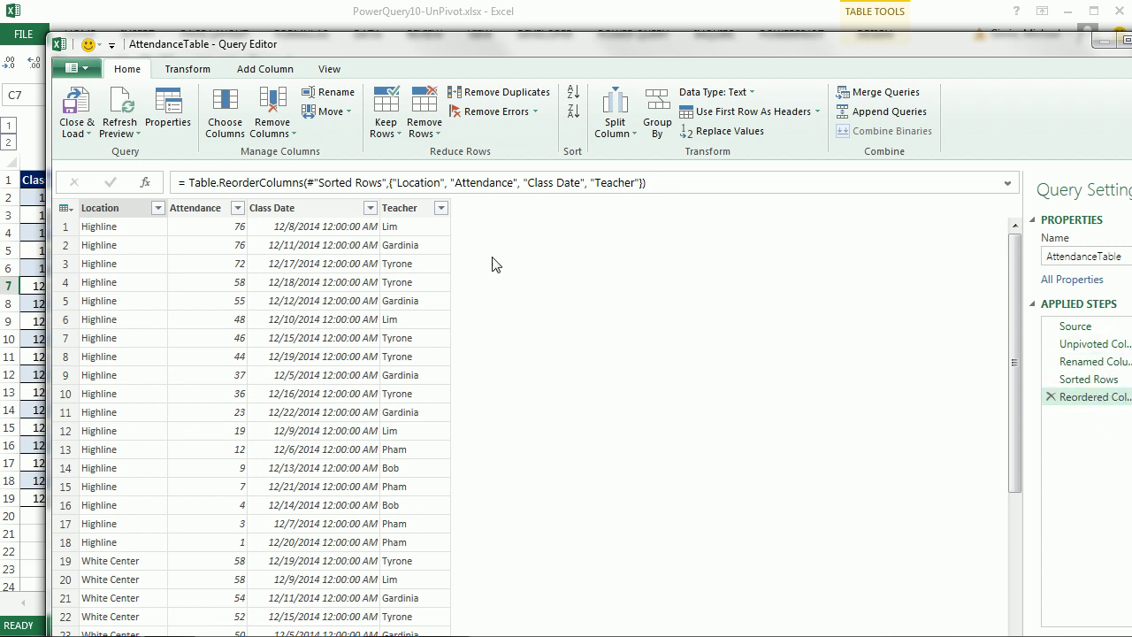
- Load the attendance query as a table into the existing UnPivot(2) worksheet at cell N1
click(85, 134)
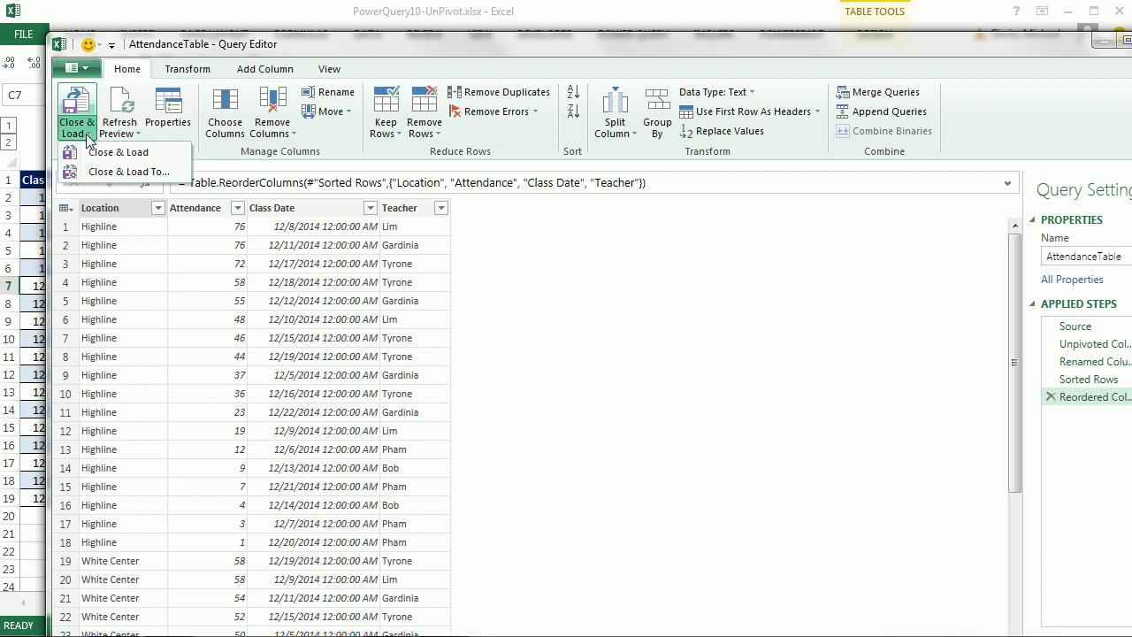
click(111, 173)
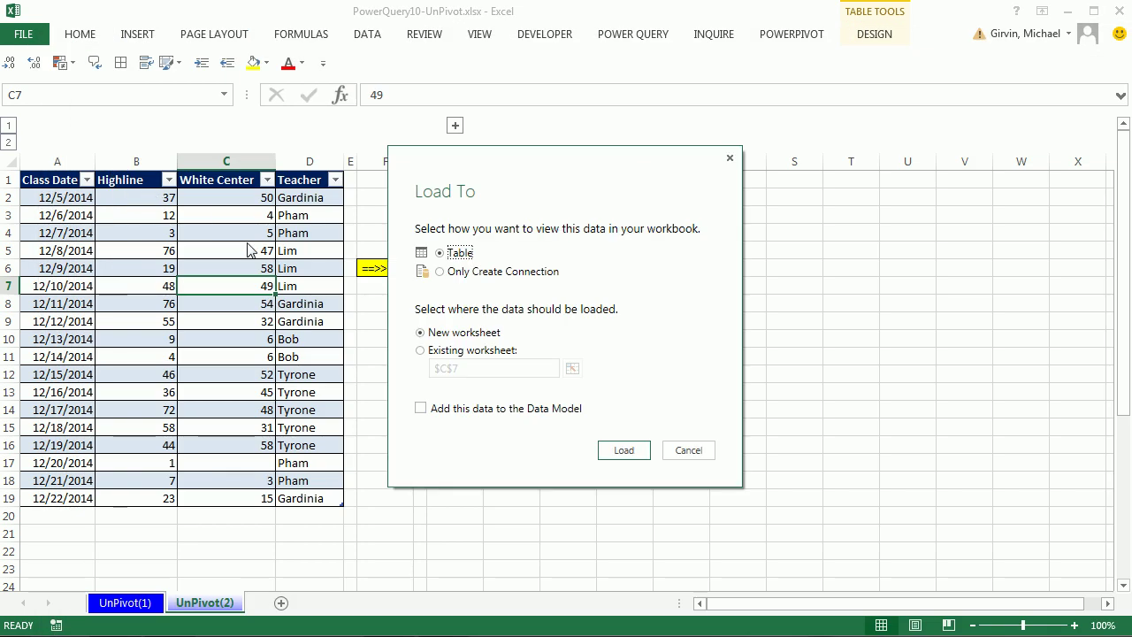
click(422, 352)
click(569, 371)
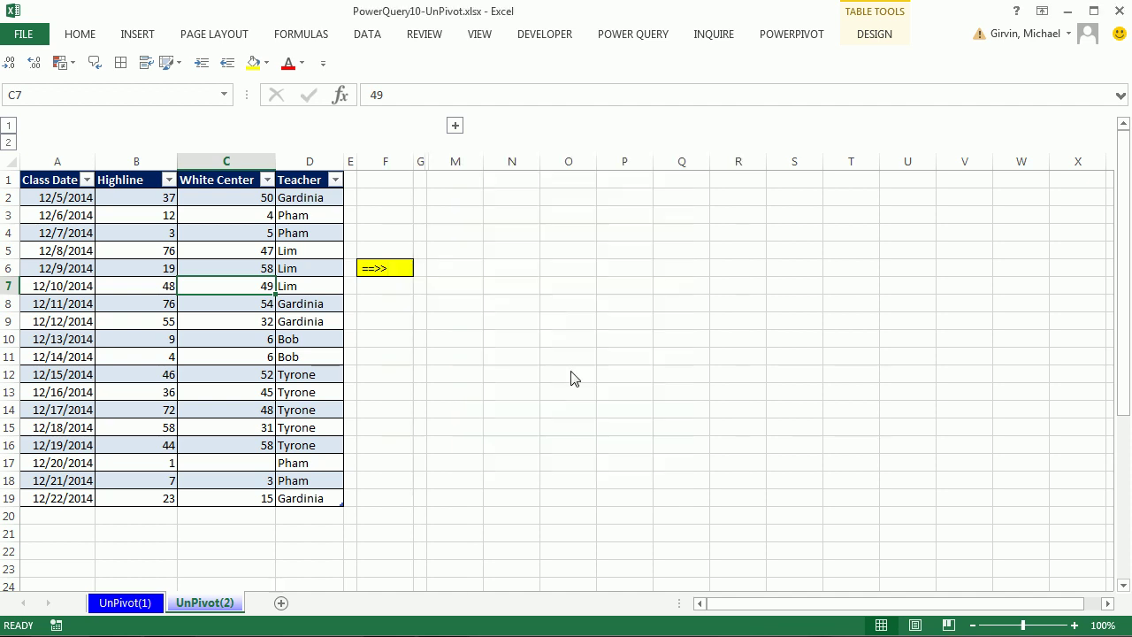
click(507, 186)
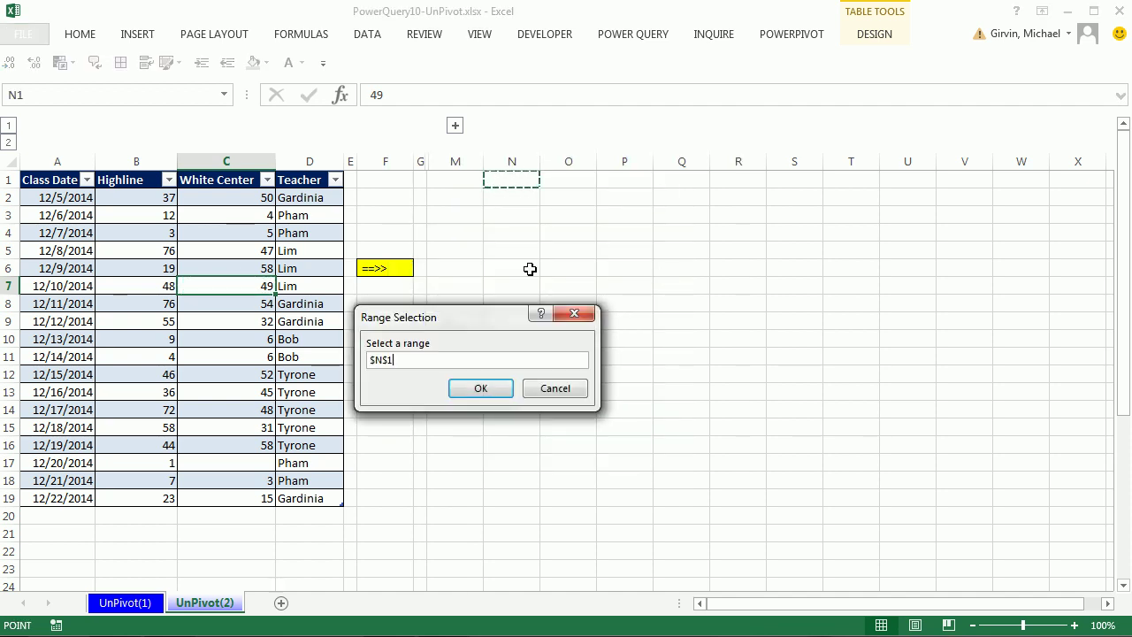
click(477, 391)
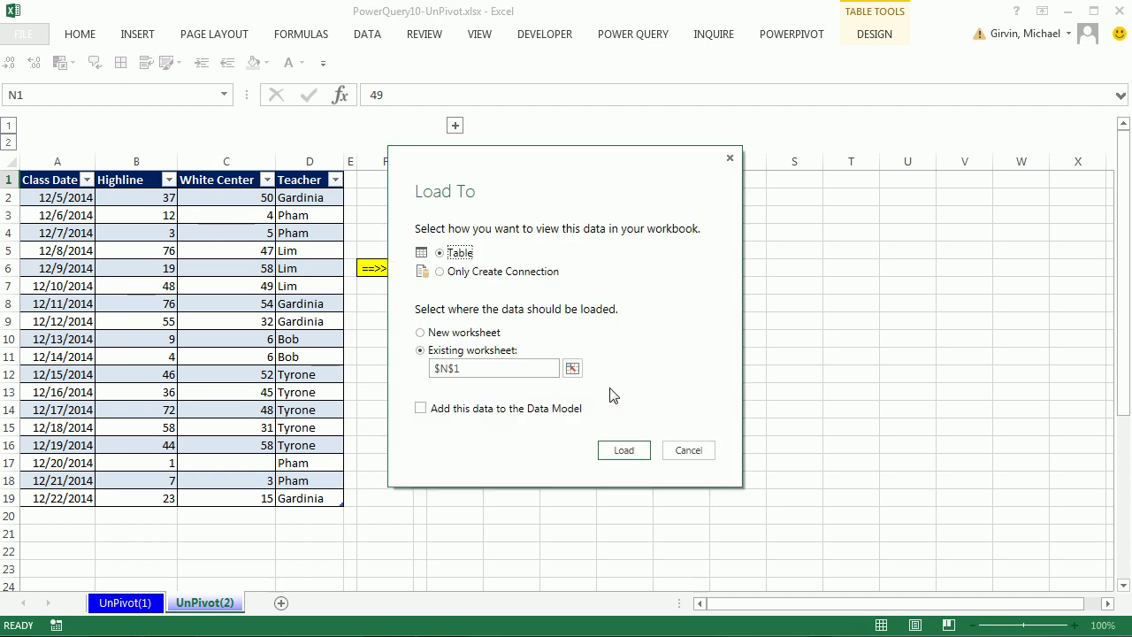
click(624, 451)
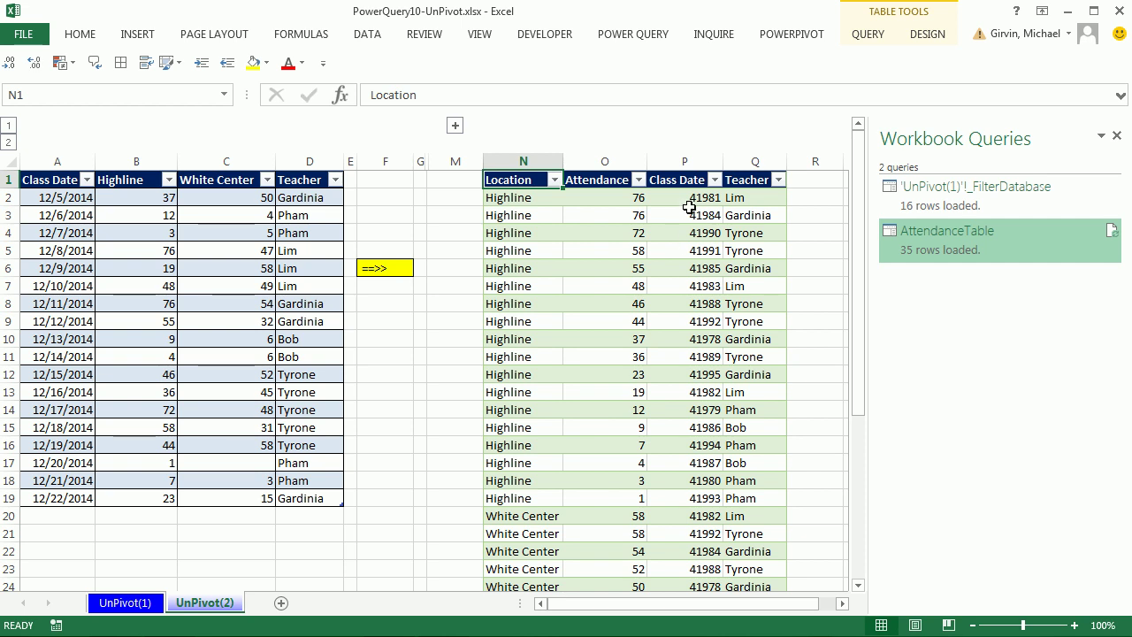
- Reopen the AttendanceTable query for editing and set the Class Date column's data type to Date
right_click(934, 264)
click(971, 262)
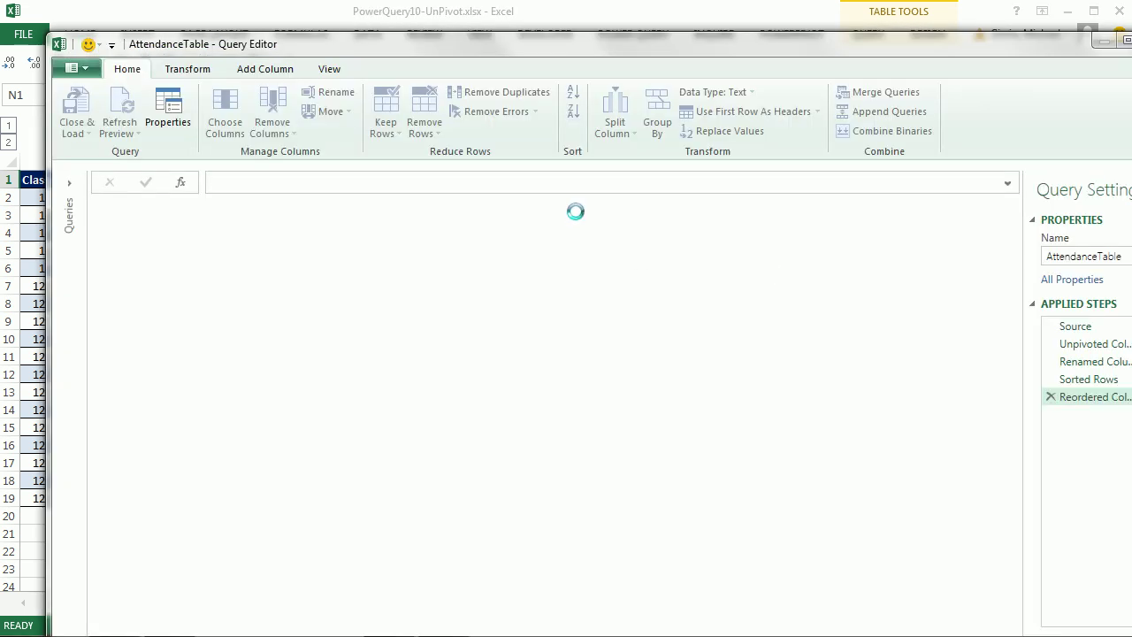
click(332, 205)
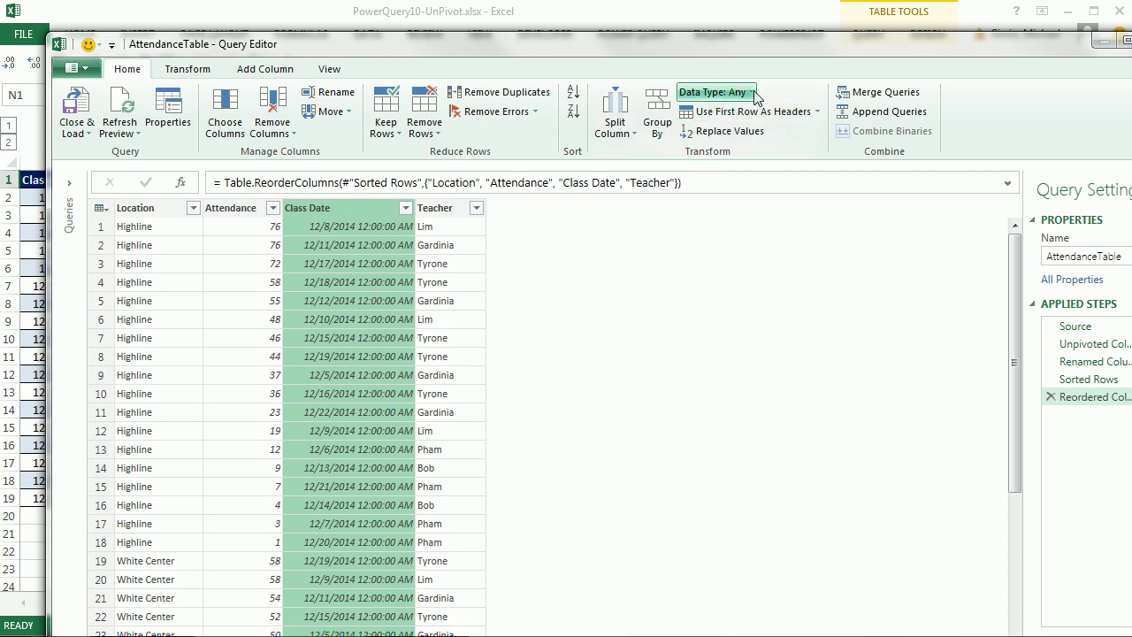
click(190, 73)
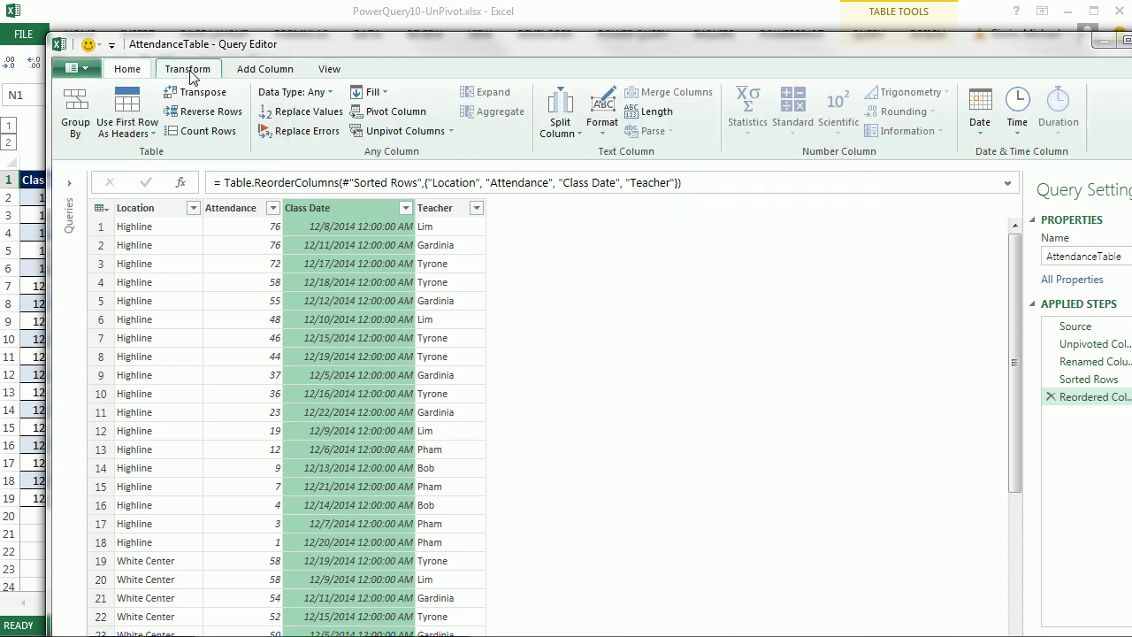
click(332, 94)
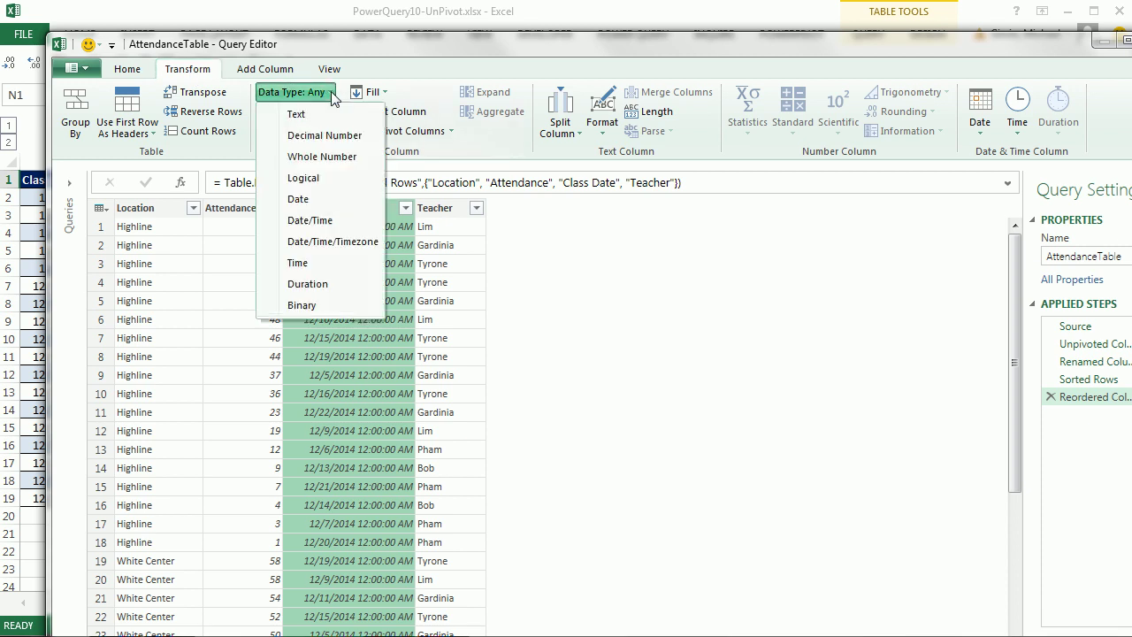
click(298, 199)
- Set the Attendance column's data type to Whole Number, and close and load the query back to the sheet
click(127, 71)
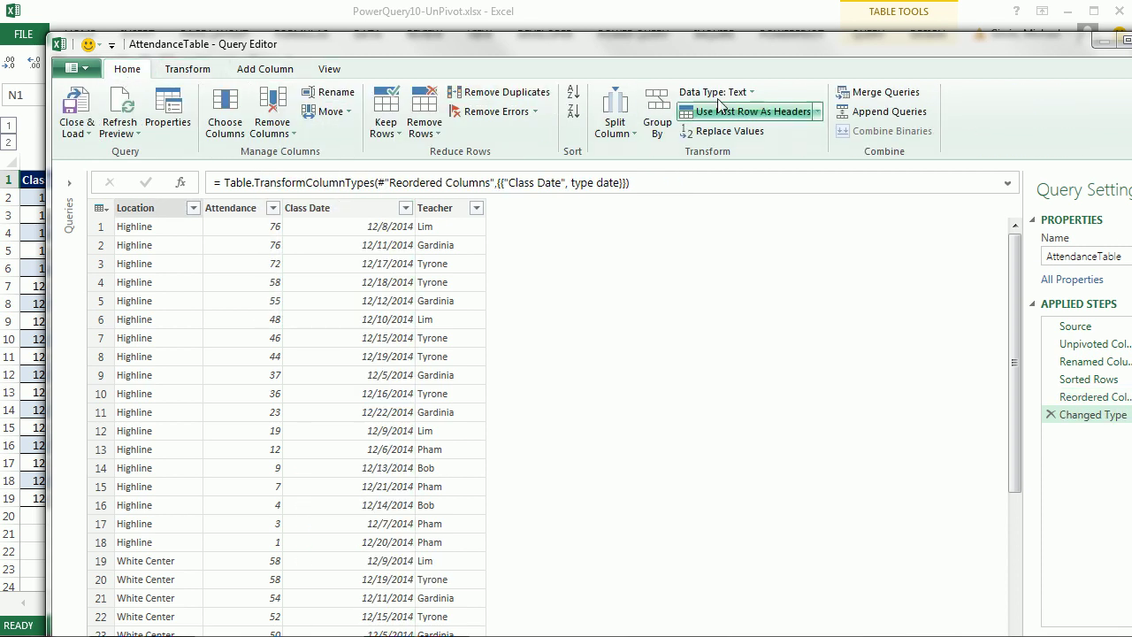
click(247, 215)
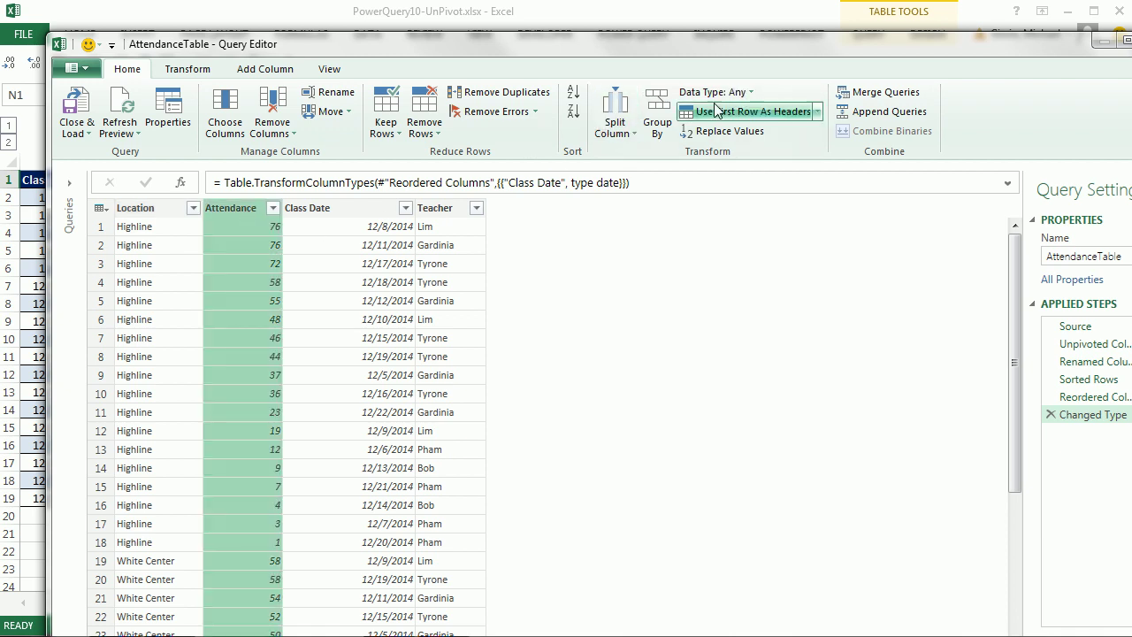
click(752, 94)
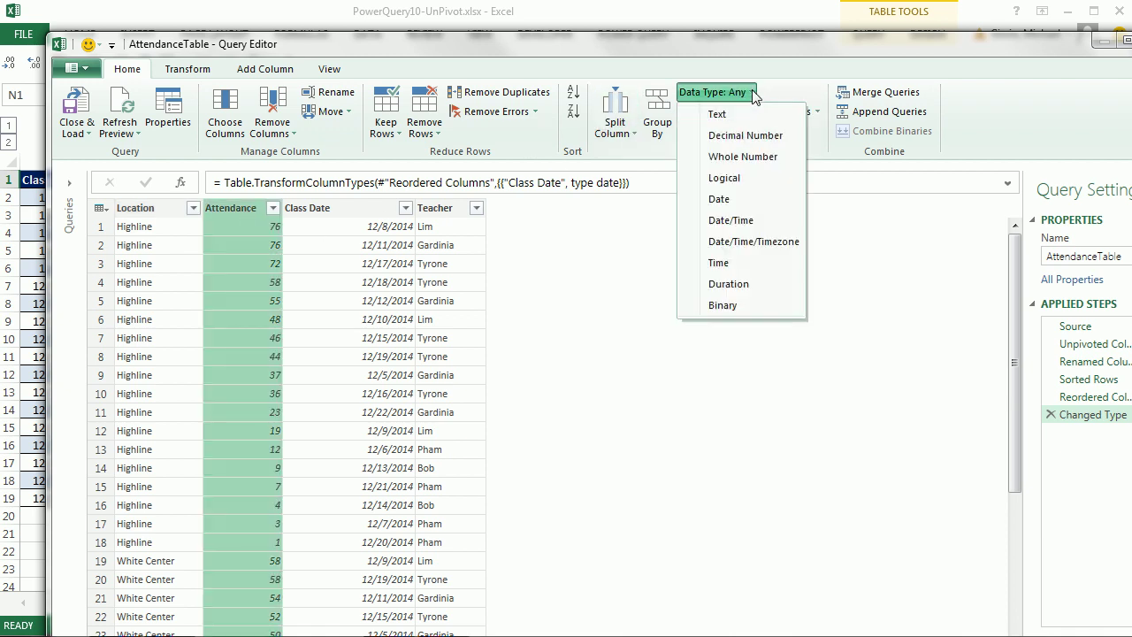
click(755, 158)
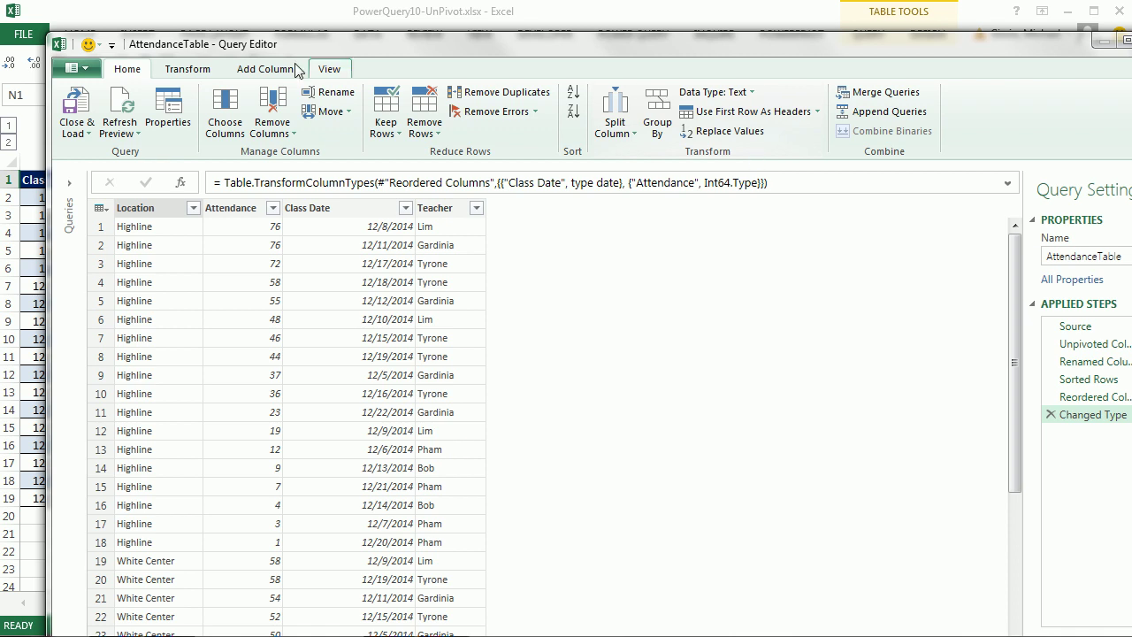
click(85, 133)
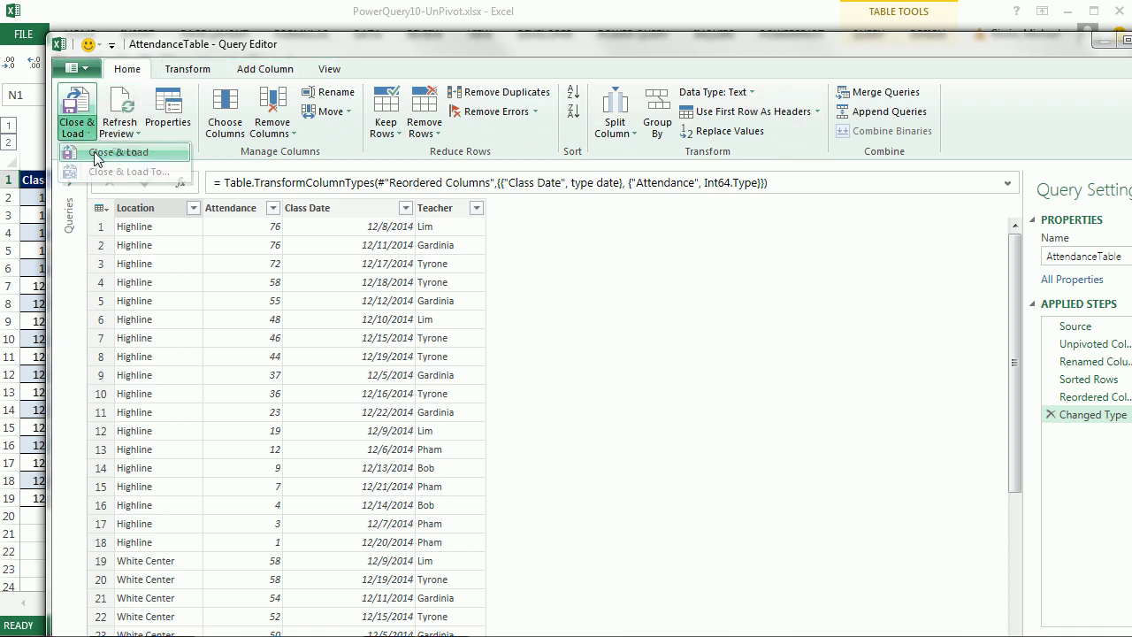
click(96, 156)
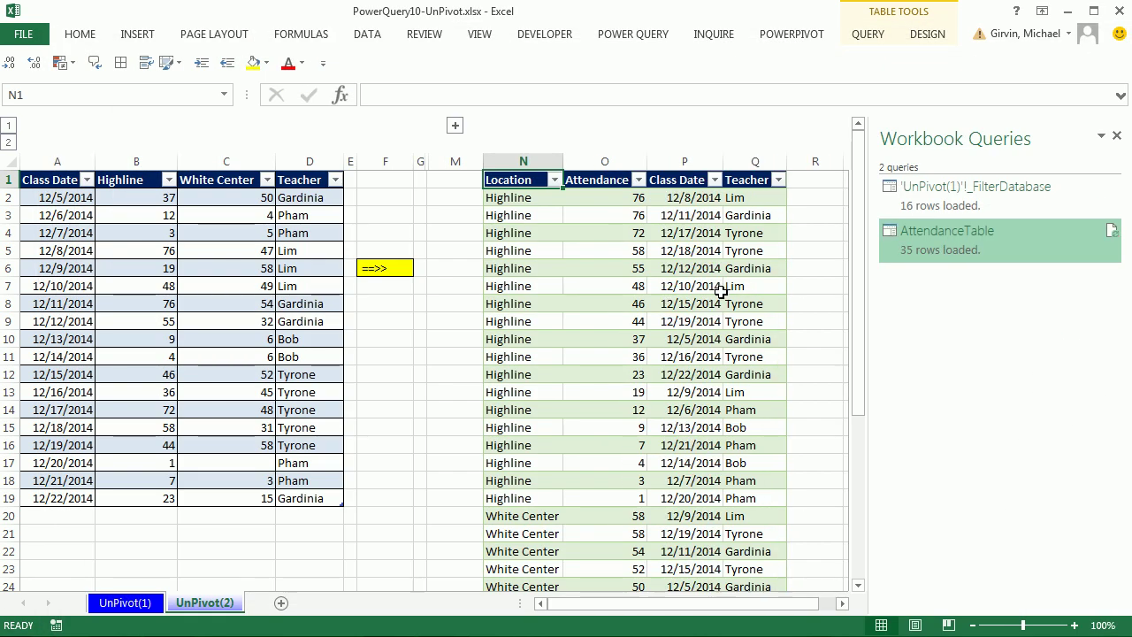
- Add a row to the source attendance table with class date 12/23, Highline 35, White Center 26 and the same teacher as the row above
click(306, 498)
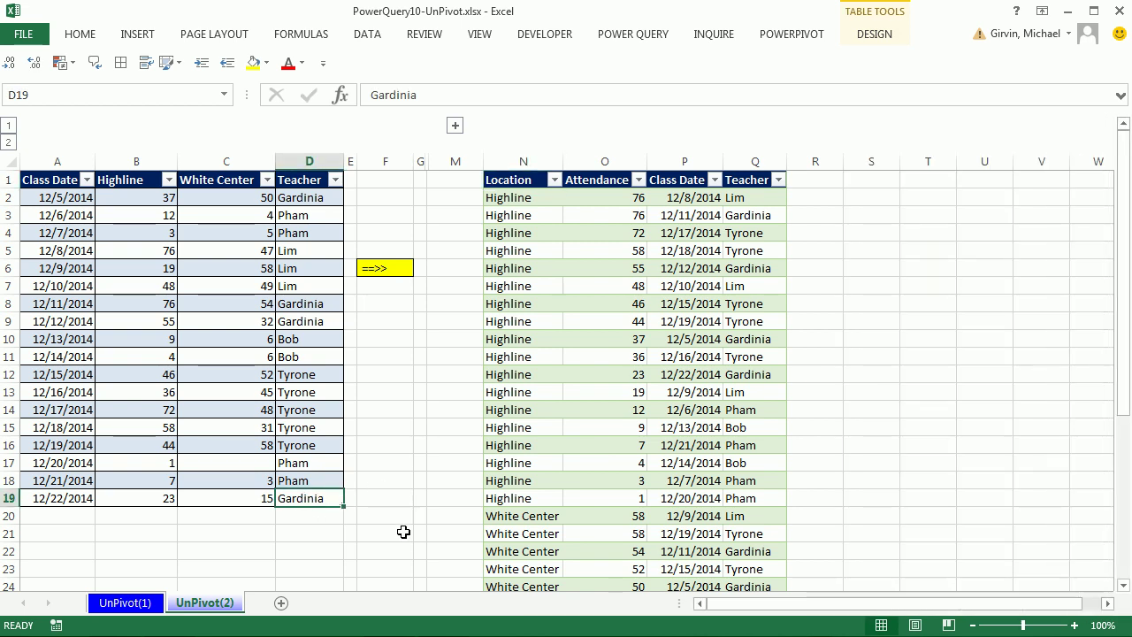
key(Tab)
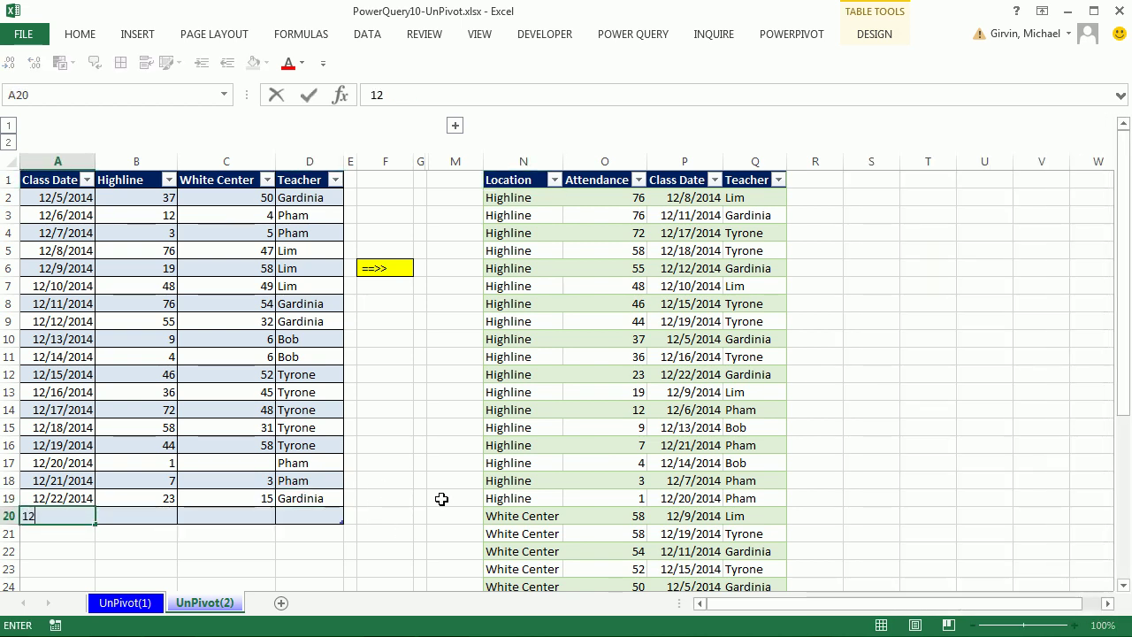
text(/23)
key(Tab)
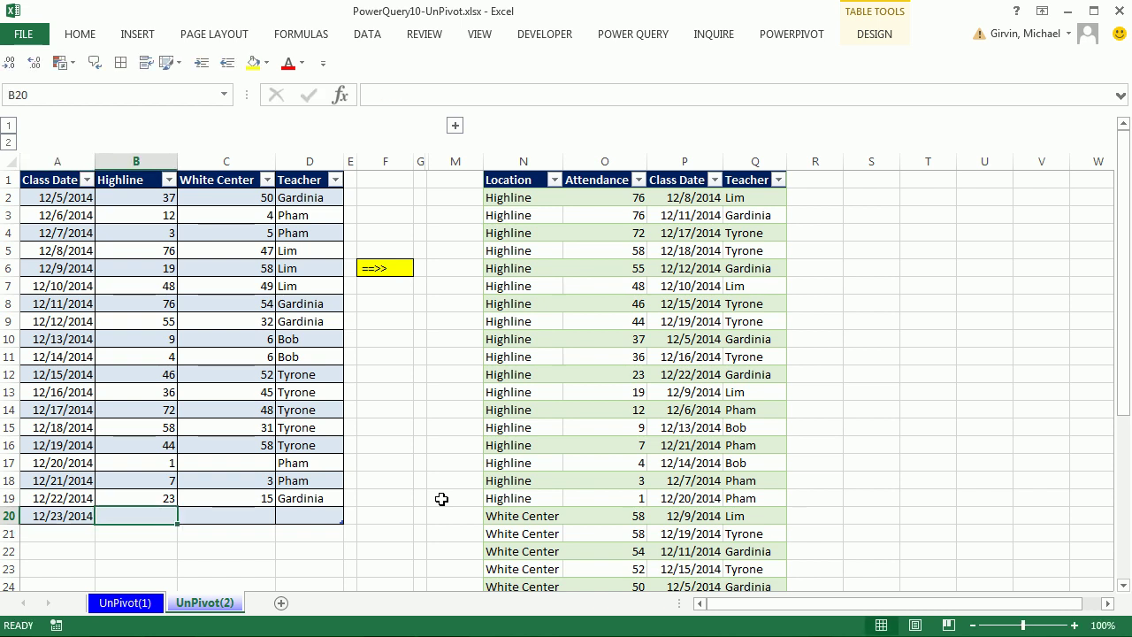
text(35)
key(Tab)
text(26)
key(Tab)
text(g)
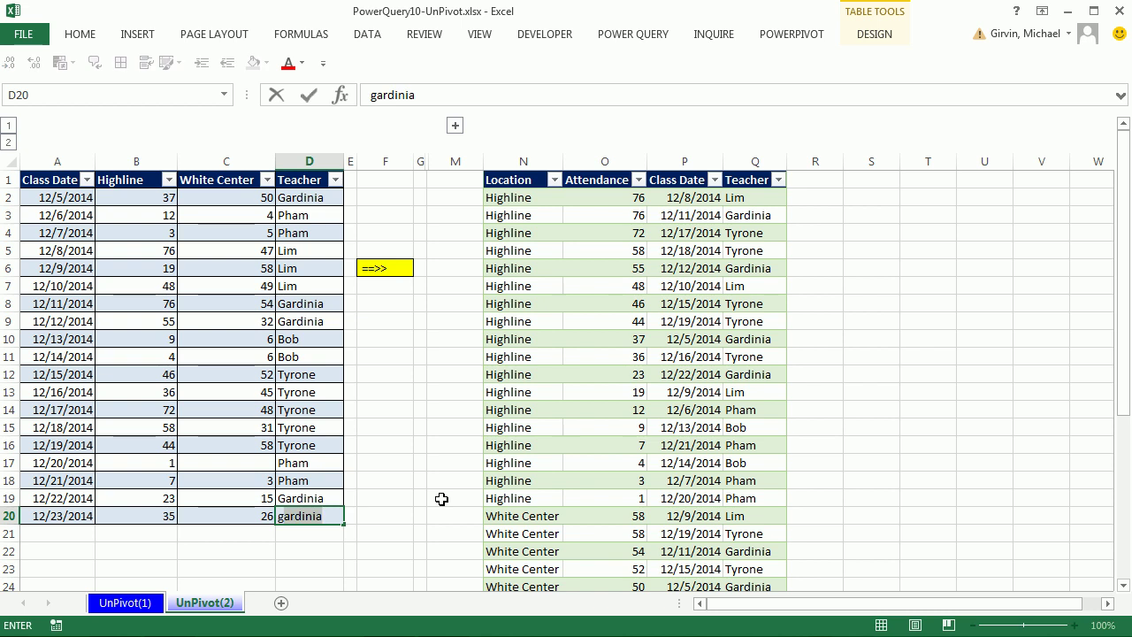
key(ctrl+Return)
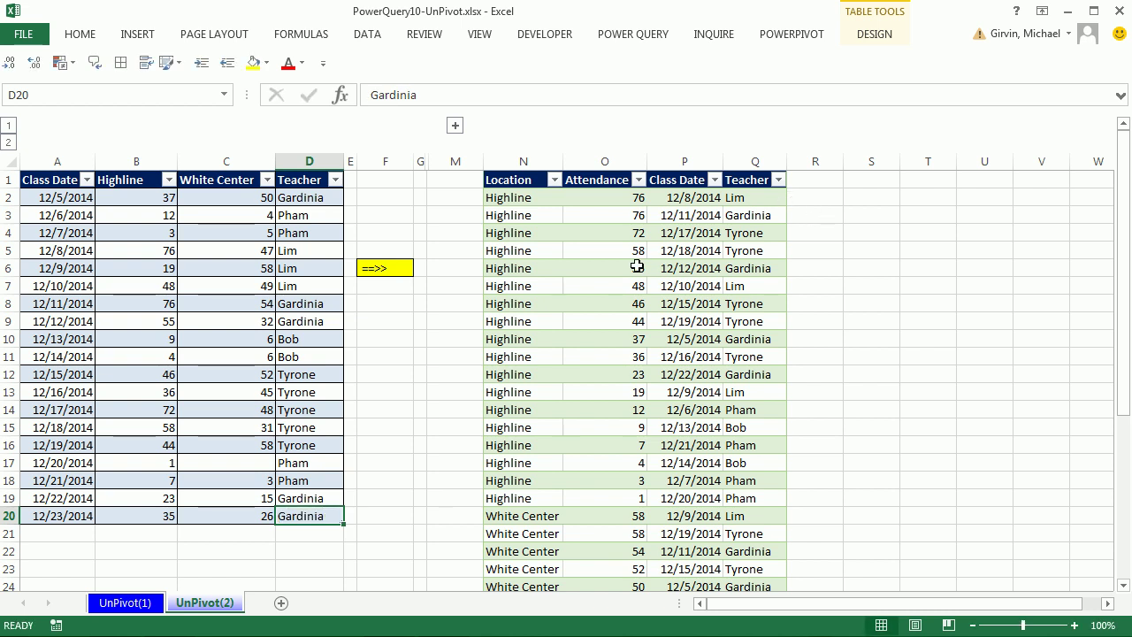
- Refresh all the workbook's queries to bring the added class record into the unpivoted attendance table
right_click(581, 220)
click(627, 343)
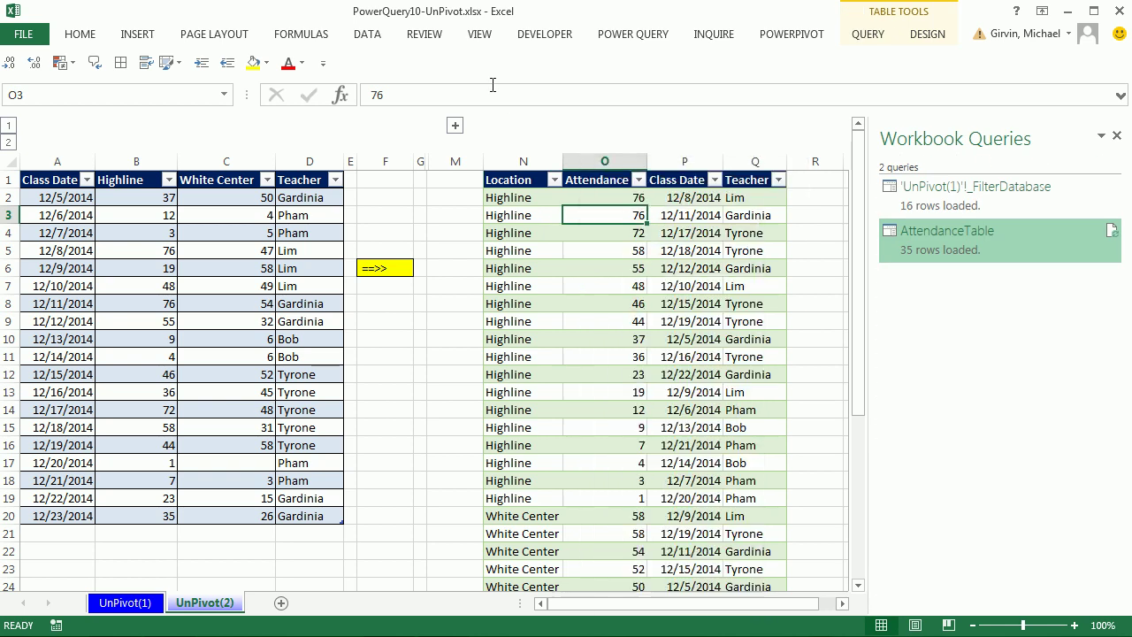
click(372, 37)
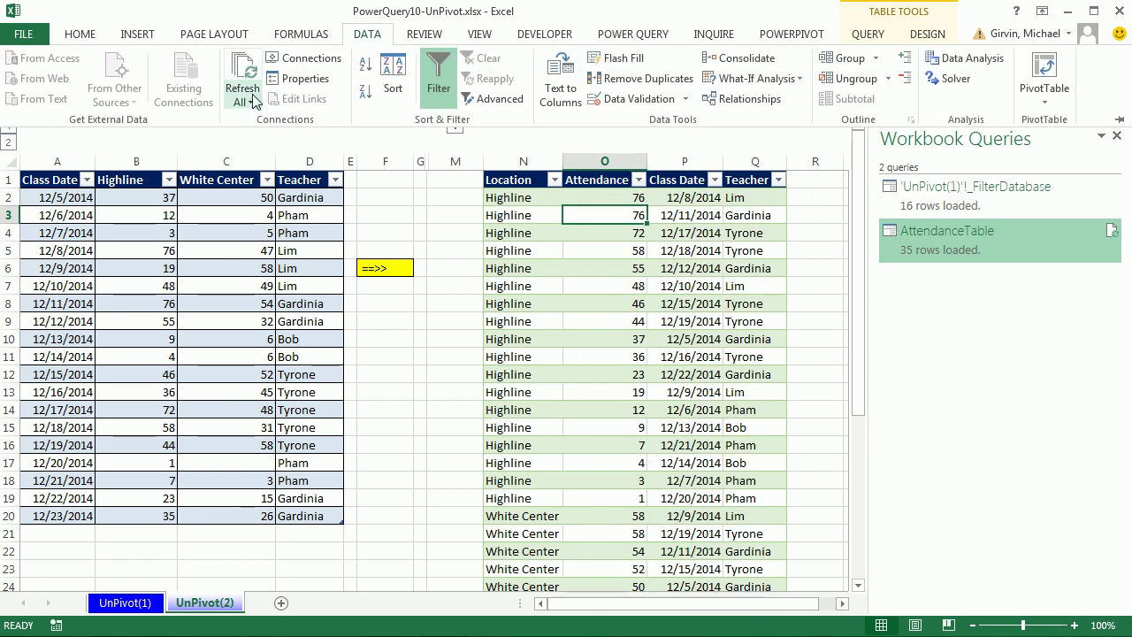
click(252, 99)
click(270, 118)
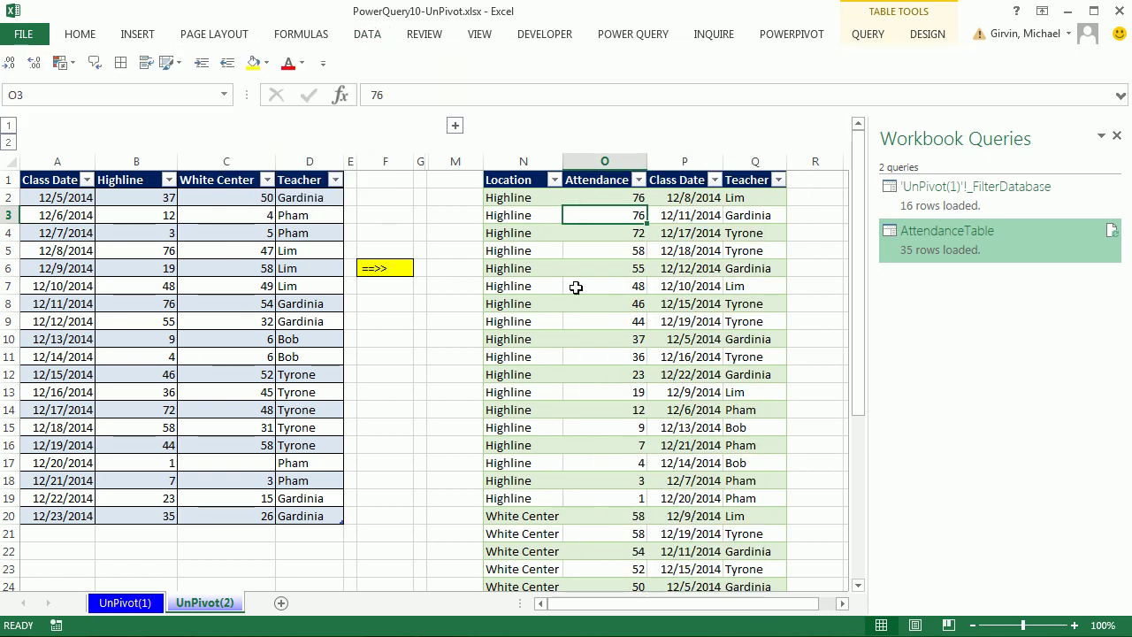
key(ctrl+alt+F5)
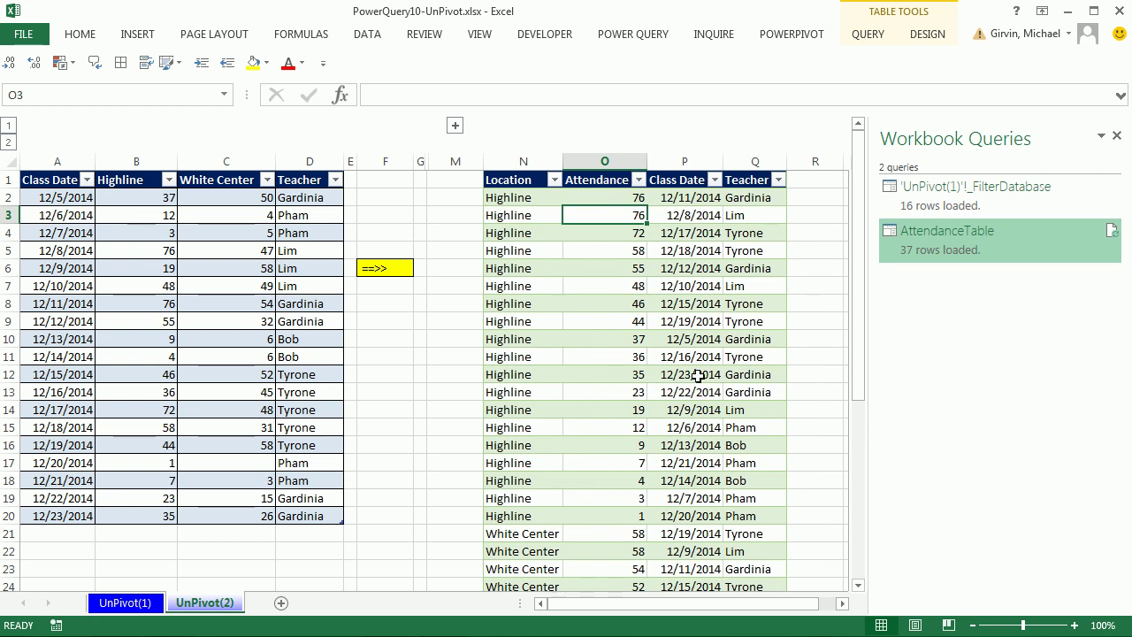
- Check the 12/23/2014 records for Highline and White Center in the unpivoted table, and go back to the UnPivot(1) sheet
click(591, 375)
click(753, 377)
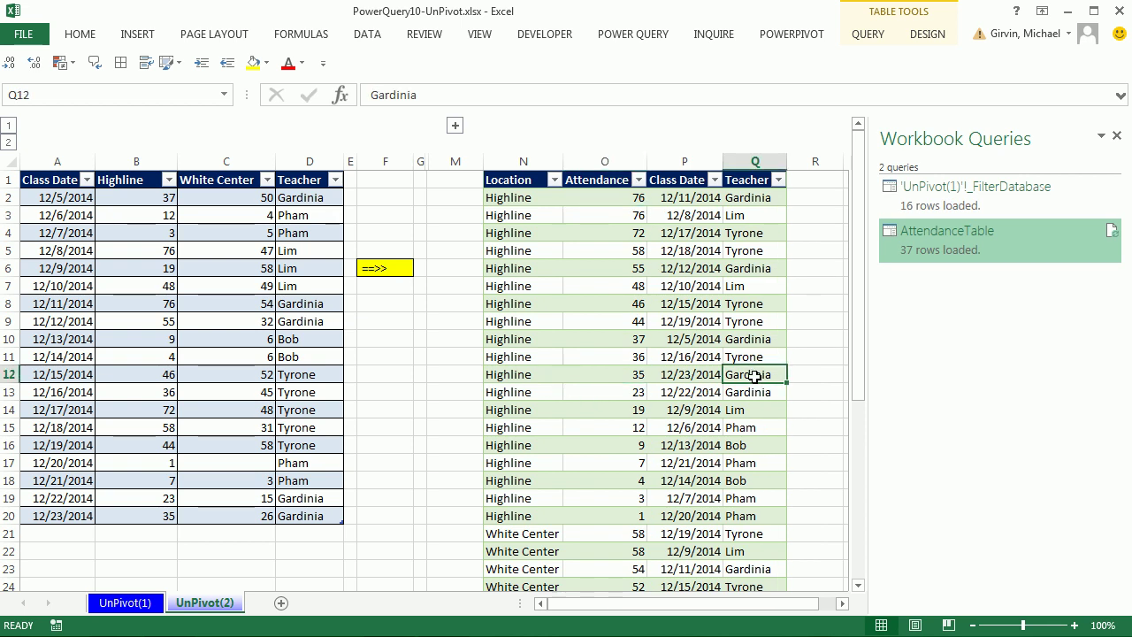
scroll(753, 376, down, 6)
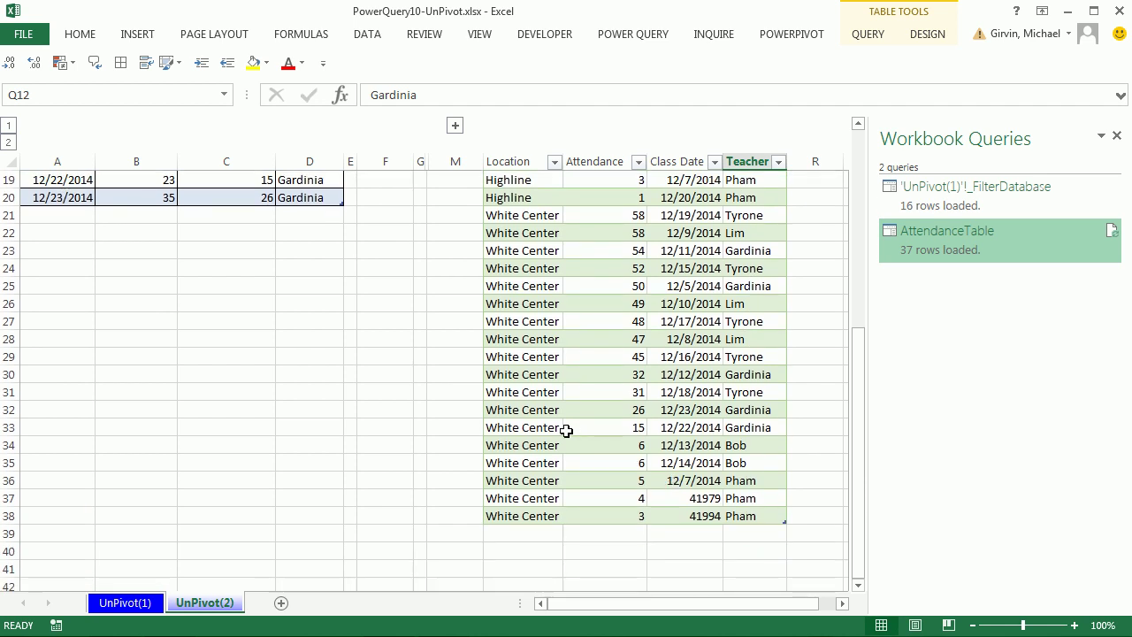
click(530, 409)
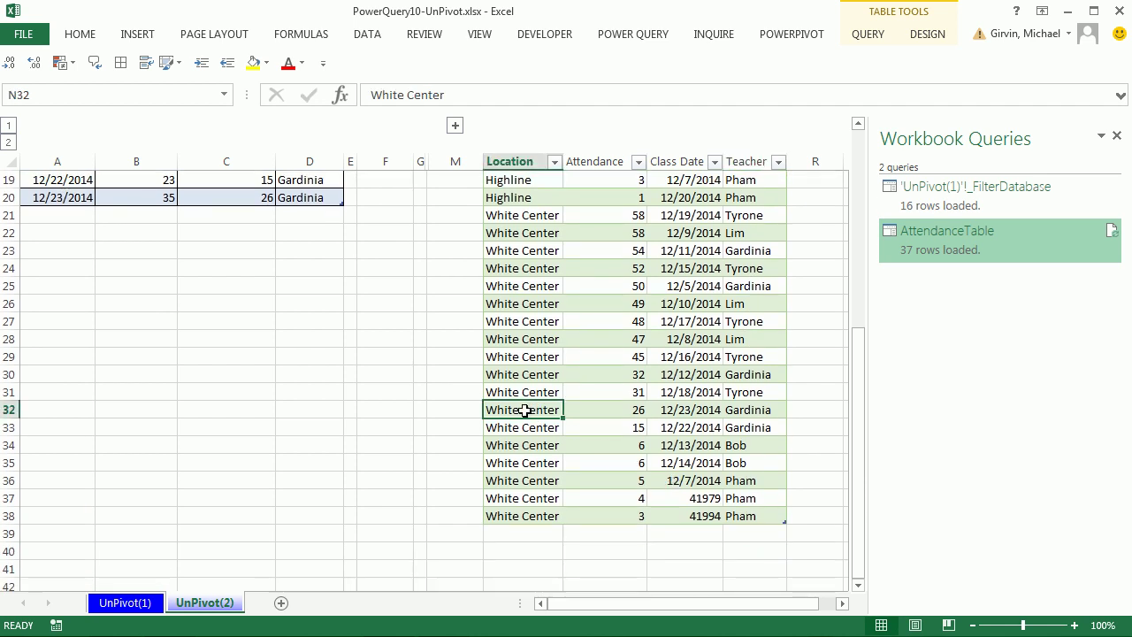
click(598, 413)
click(746, 415)
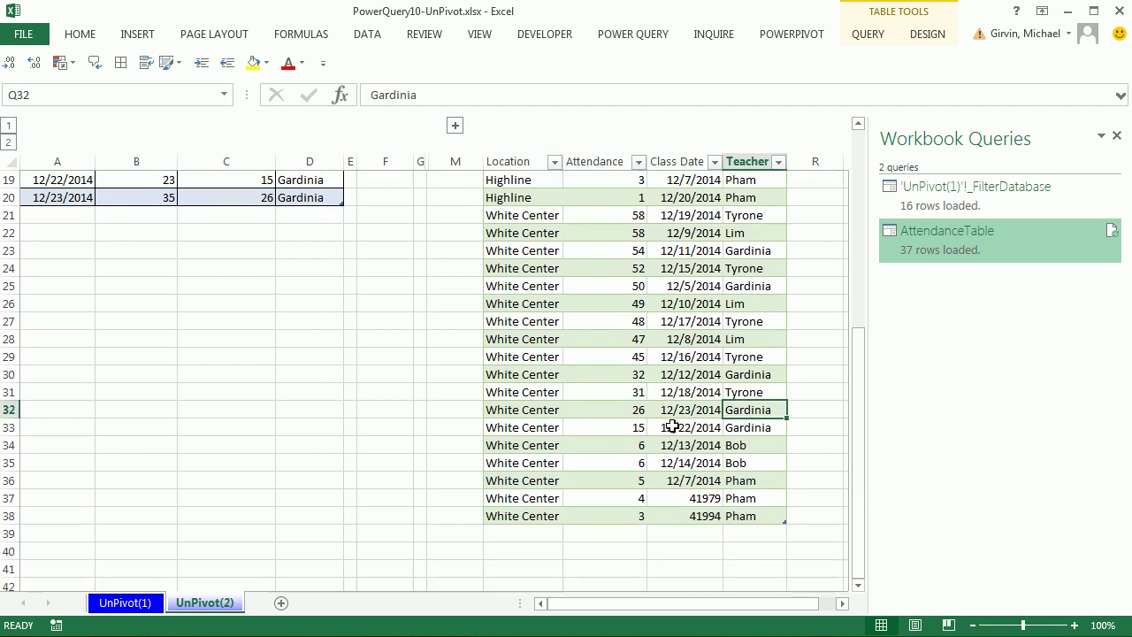
scroll(672, 426, up, 6)
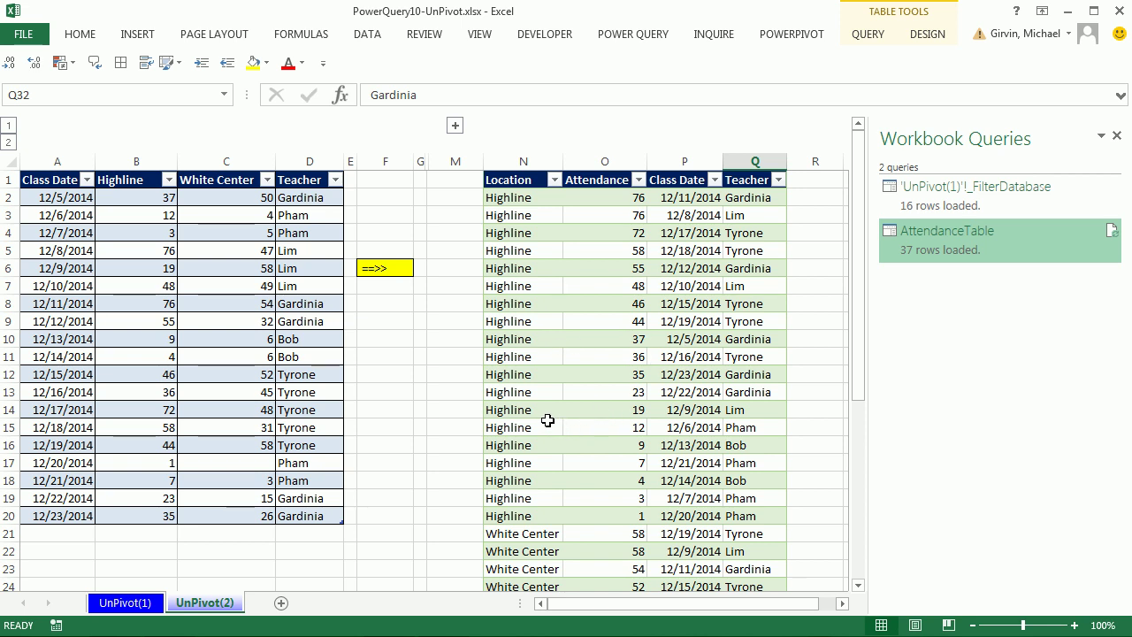
click(125, 602)
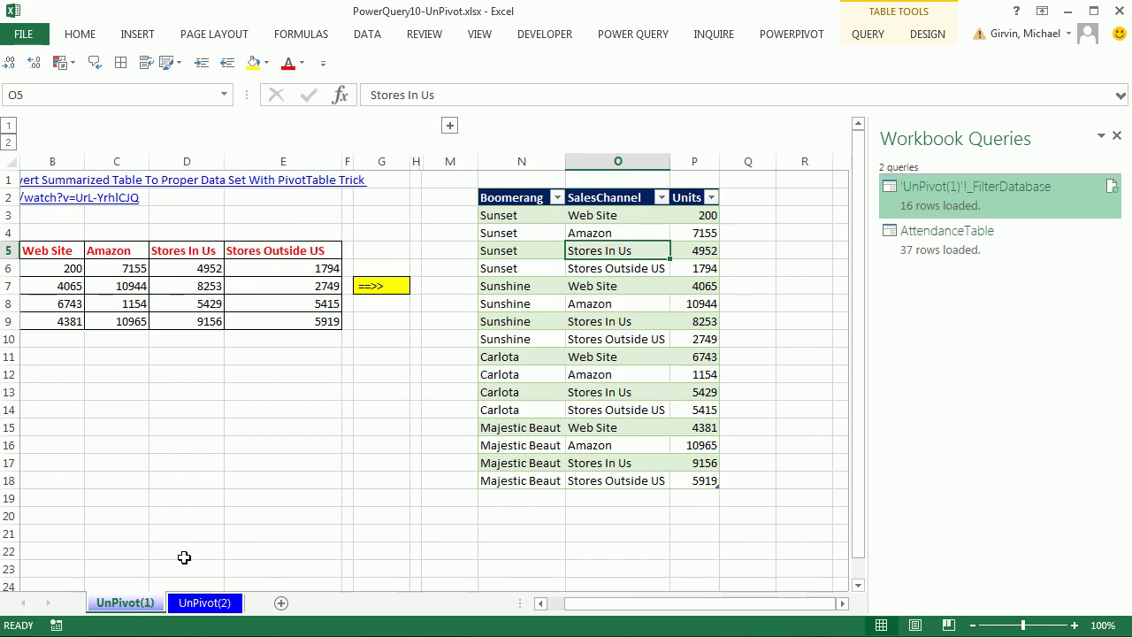